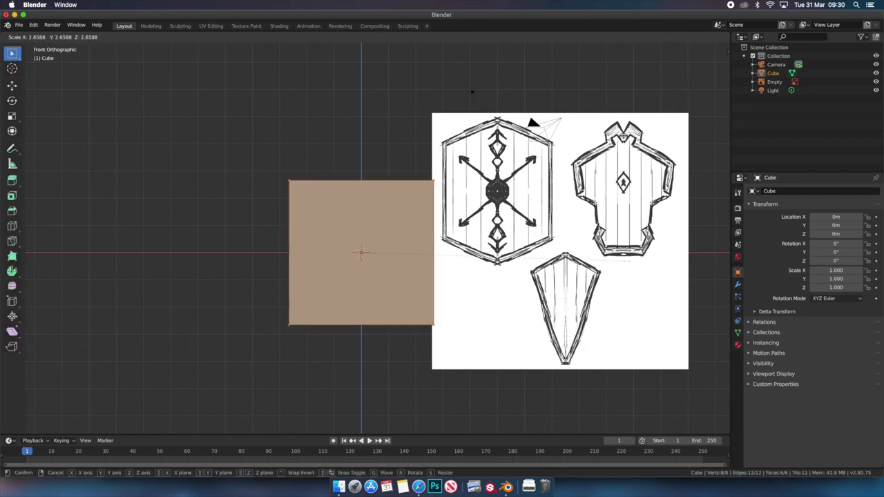
Add a vertical loop cut through the cube's centre and raise the top vertex along Z
key(ctrl+r)
click(361, 276)
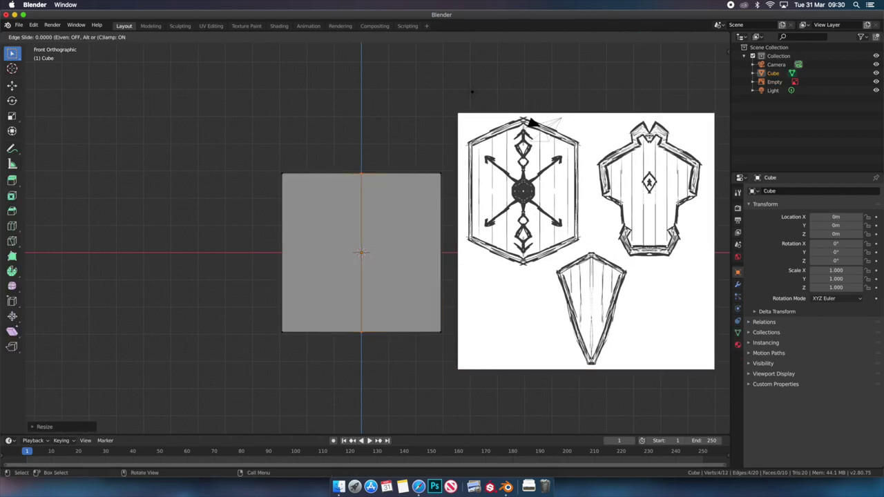
key(Return)
middle_drag(386, 341, 368, 340)
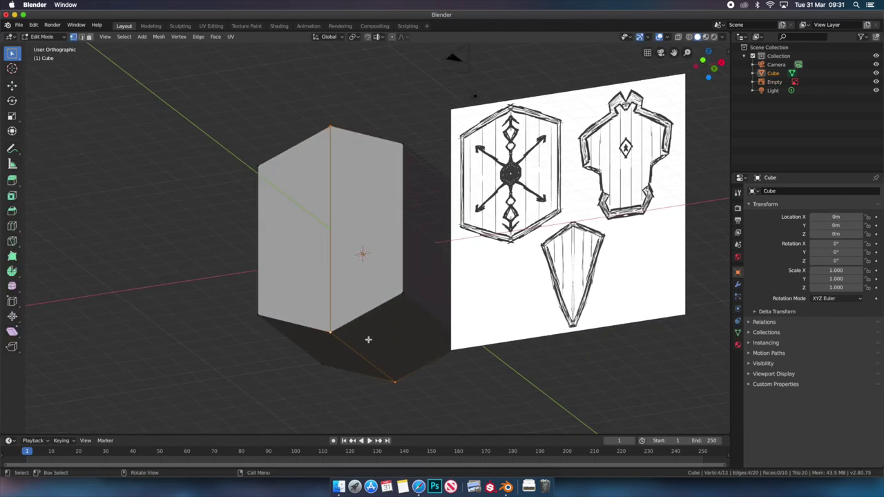
key(KP_1)
key(g)
key(z)
click(425, 384)
middle_drag(424, 331, 408, 335)
key(KP_1)
Scale the bottom to 0 on X to form a pointed tip and dissolve the leftover edges
text(sx0)
key(Return)
key(x)
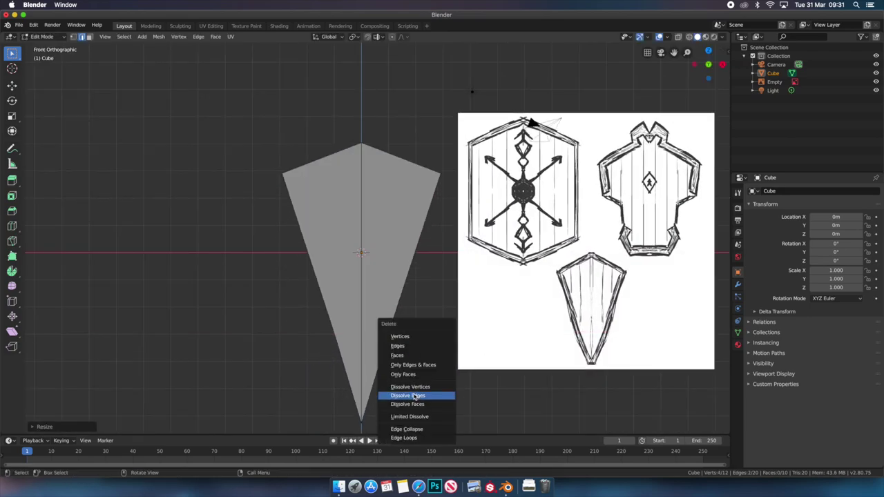
click(414, 396)
middle_drag(414, 395, 403, 351)
key(KP_1)
Raise the top point higher and scale the whole kite thinner along Y
key(g)
key(z)
click(364, 143)
key(a)
key(s)
key(x)
mouse_move(531, 121)
middle_down()
mouse_move(414, 207)
mouse_move(555, 109)
middle_up()
key(y)
click(555, 108)
key(KP_1)
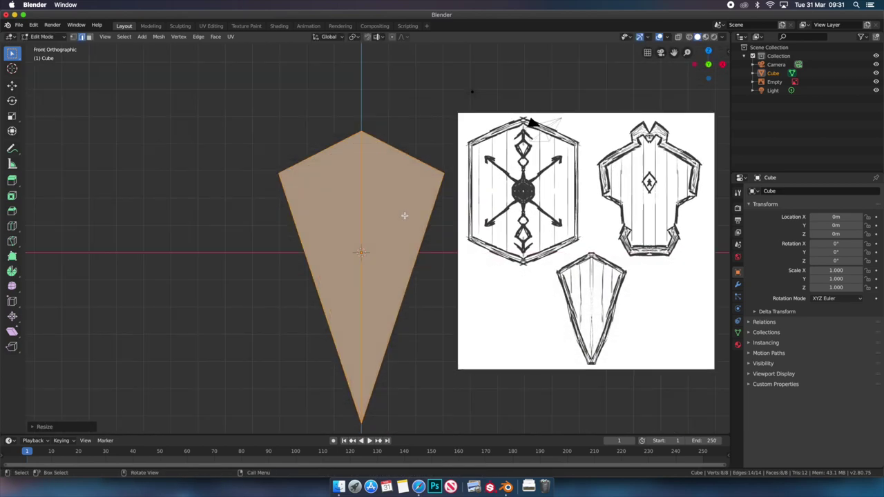
Inset the front face into a border and extrude it, scaling on Y to set the rim depth
key(3)
middle_drag(532, 121, 596, 149)
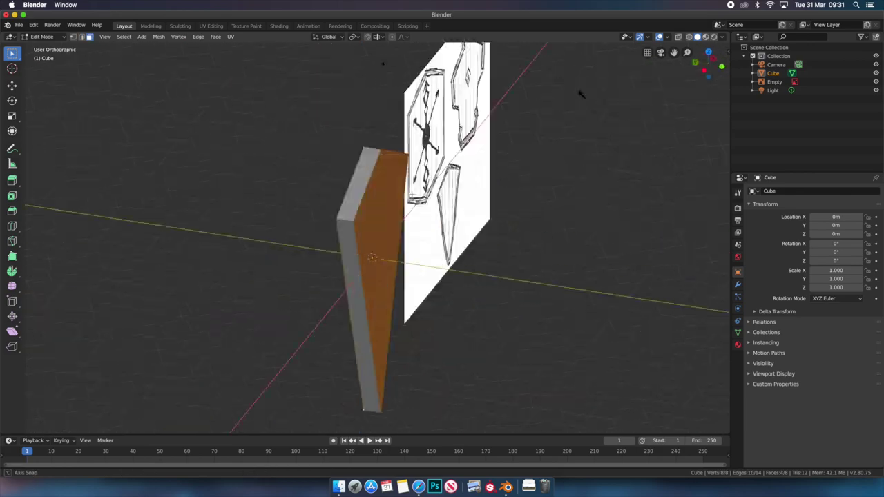
key(i)
key(1)
middle_drag(606, 100, 641, 108)
key(e)
key(s)
key(y)
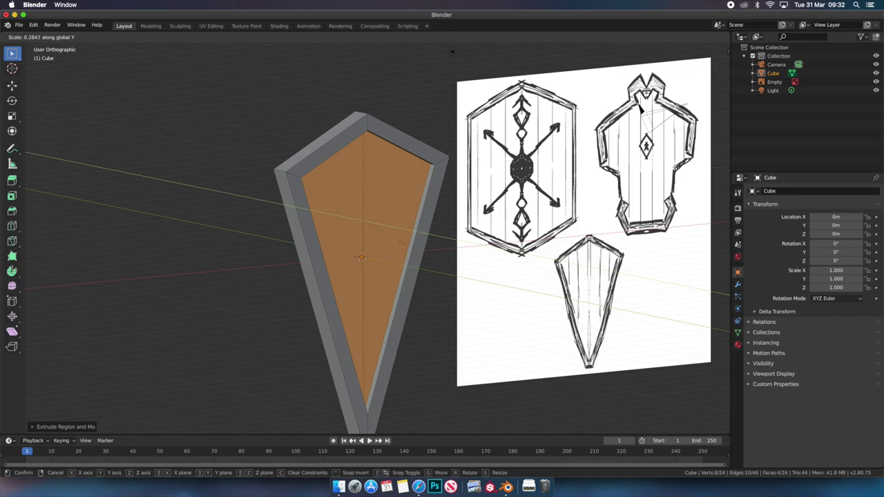
key(Return)
Delete the inner front face to leave only the rim, then add a new cube for the planks
key(x)
click(416, 207)
key(Tab)
key(1)
key(shift+a)
click(514, 264)
Scale the new cube into a tall vertical bar and move it to the left of the rim
key(Tab)
mouse_move(513, 264)
middle_down()
mouse_move(471, 134)
mouse_move(316, 182)
middle_up()
key(s)
key(x)
key(Return)
key(1)
key(s)
key(x)
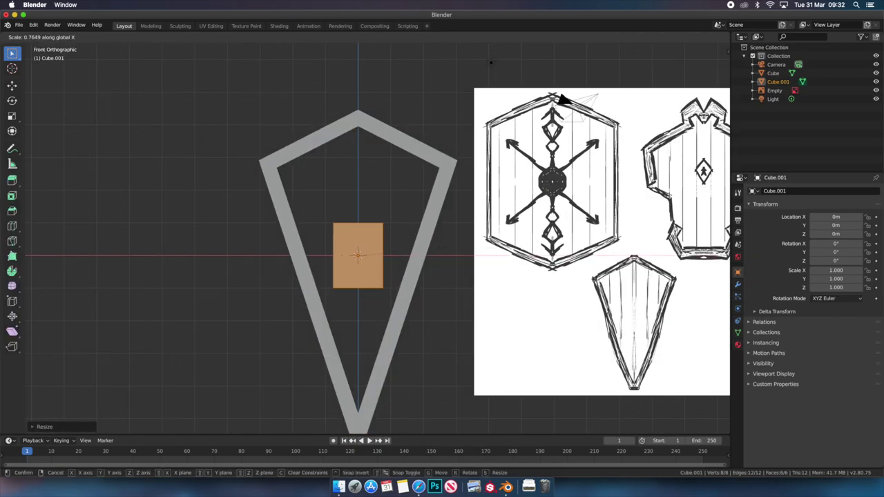
key(Return)
key(g)
key(x)
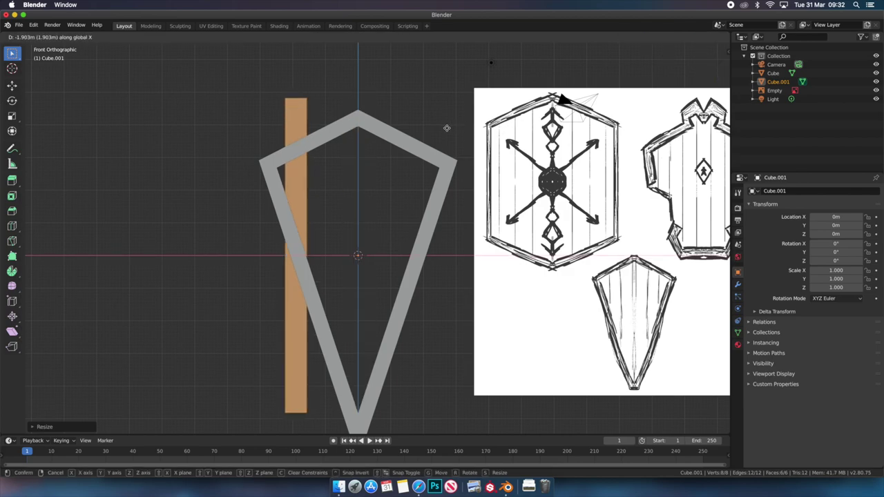
key(Return)
Add an Array modifier with Count 5 and Relative Offset 1.02, then apply it
click(737, 283)
click(765, 190)
click(684, 209)
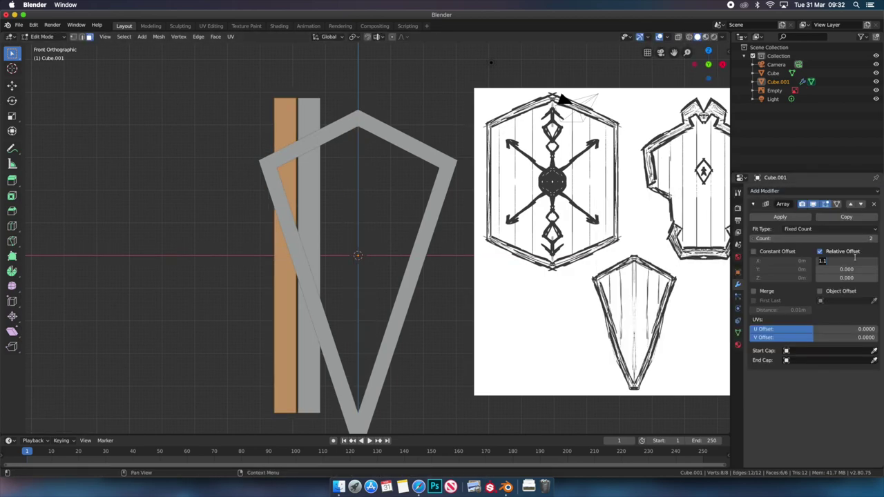
double_click(875, 238)
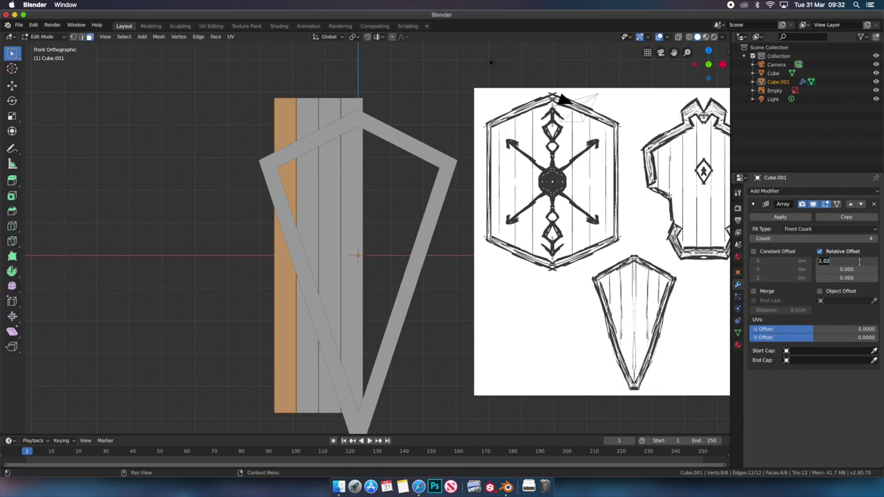
key(Return)
key(s)
key(x)
click(453, 225)
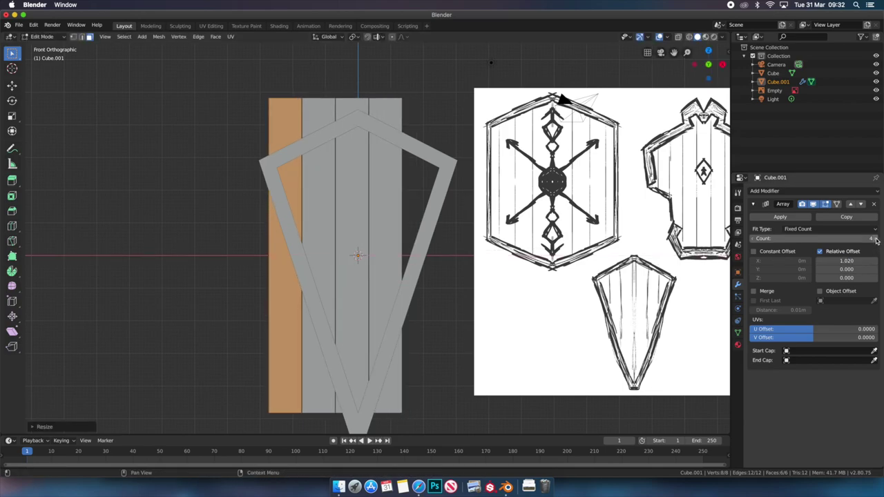
key(ctrl+x)
Widen the five planks horizontally and deselect everything
key(s)
key(x)
click(563, 100)
mouse_move(563, 97)
middle_down()
mouse_move(532, 55)
mouse_move(629, 87)
middle_up()
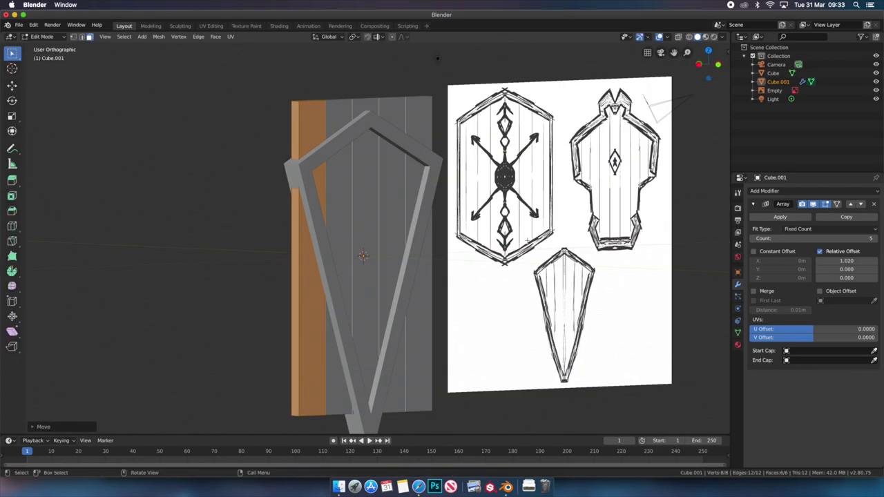
key(alt+a)
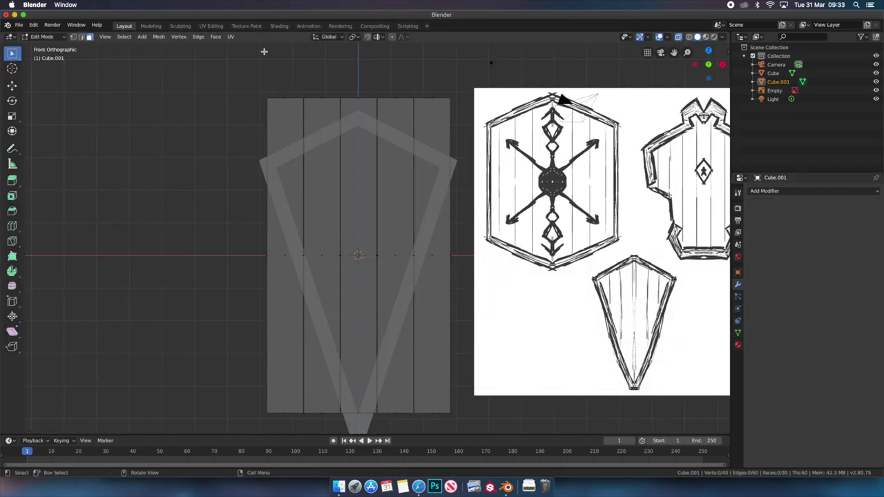
Lower the plank tops along Z so they follow the rim's upper slopes
shift+click(418, 98)
key(g)
key(z)
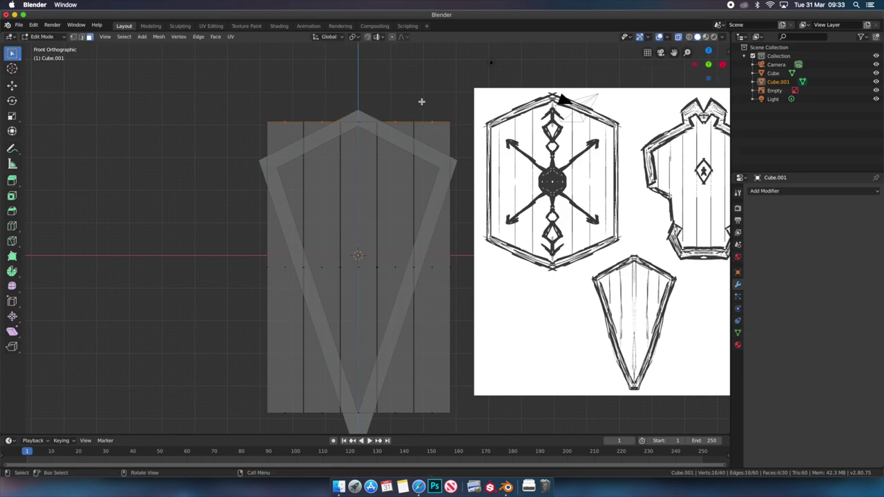
click(407, 132)
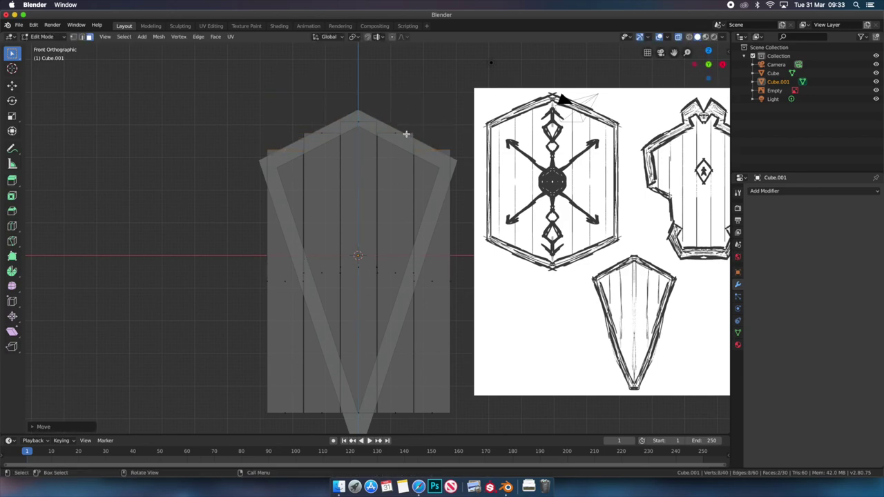
mouse_move(409, 119)
middle_down()
mouse_move(341, 132)
mouse_move(440, 152)
middle_up()
key(KP_1)
key(g)
key(z)
click(373, 141)
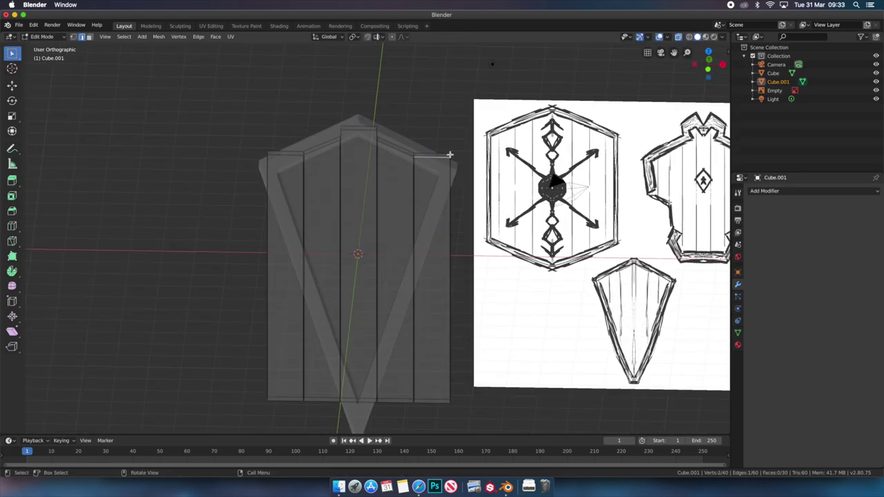
middle_drag(276, 148, 263, 153)
key(KP_1)
key(g)
key(z)
click(337, 141)
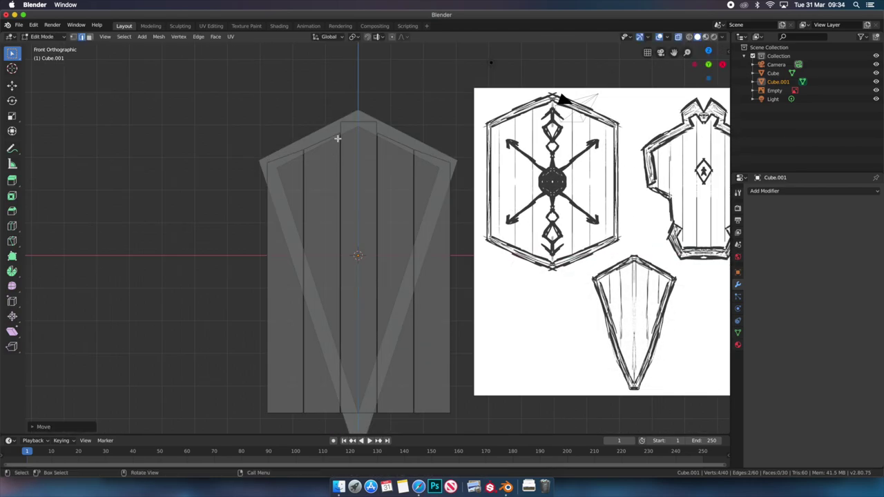
Raise the bottom vertices and outer bottom corners, then remove the outer lower corner blocks
key(g)
key(z)
click(434, 365)
key(g)
key(z)
key(Return)
click(74, 39)
middle_drag(276, 228, 310, 231)
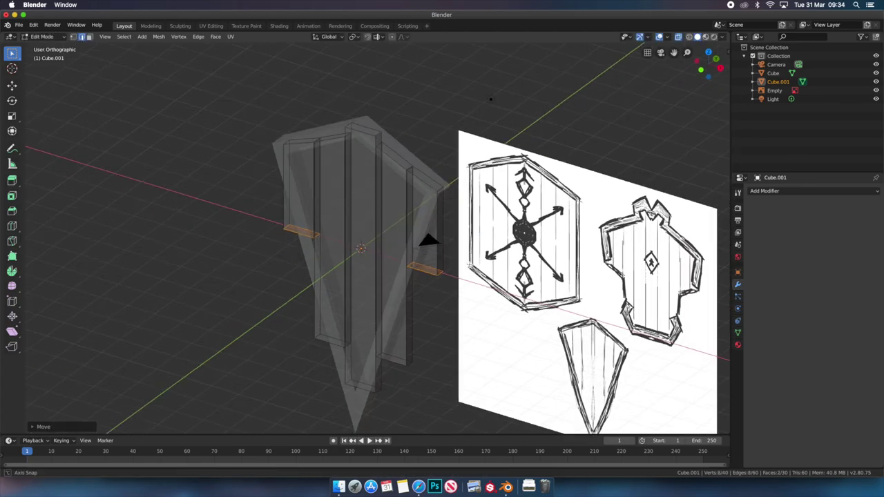
key(KP_1)
key(ctrl+z)
Move the selected plank ends vertically to fit the kite's lower outline
mouse_move(409, 188)
middle_down()
mouse_move(414, 371)
mouse_move(304, 353)
middle_up()
key(KP_1)
key(g)
key(z)
click(356, 261)
mouse_move(356, 261)
middle_down()
mouse_move(384, 374)
mouse_move(375, 406)
mouse_move(359, 394)
middle_up()
key(KP_1)
Add a loop cut across the planks, shift it down toward the pointed tip, and exit Edit Mode
key(ctrl+r)
click(366, 394)
key(KP_1)
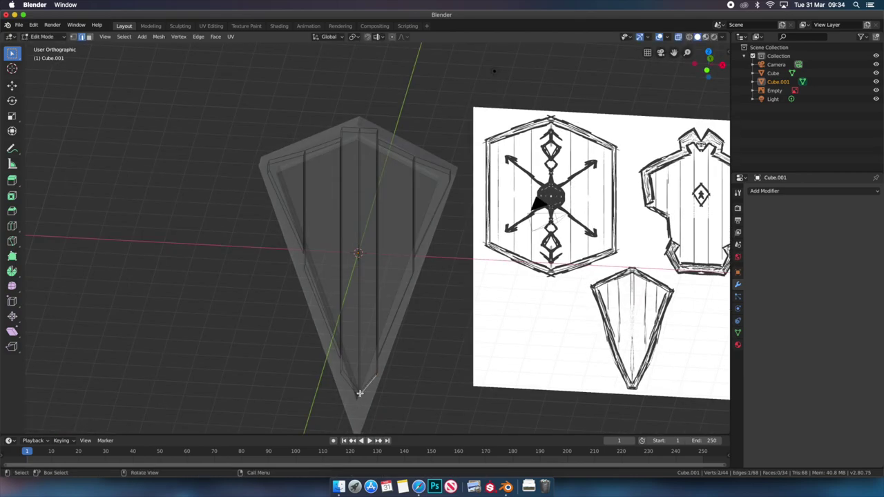
key(KP_1)
key(g)
key(z)
click(379, 419)
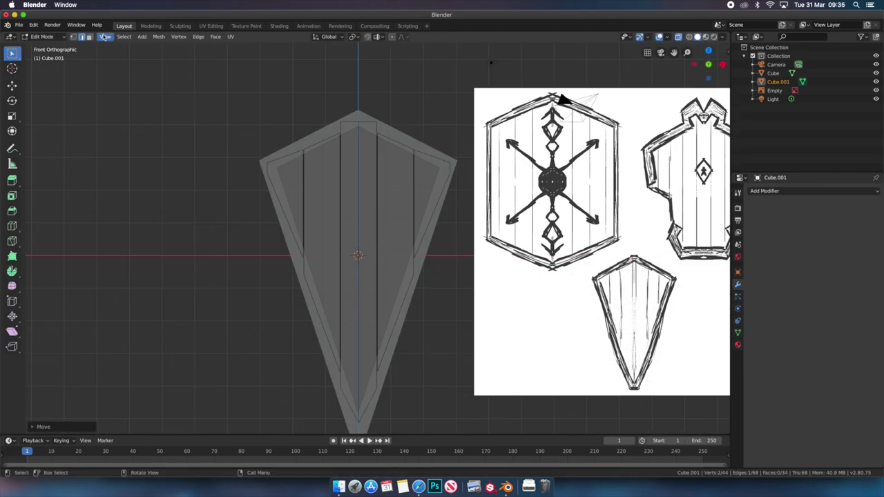
key(Tab)
mouse_move(379, 419)
middle_down()
mouse_move(429, 146)
mouse_move(487, 147)
middle_up()
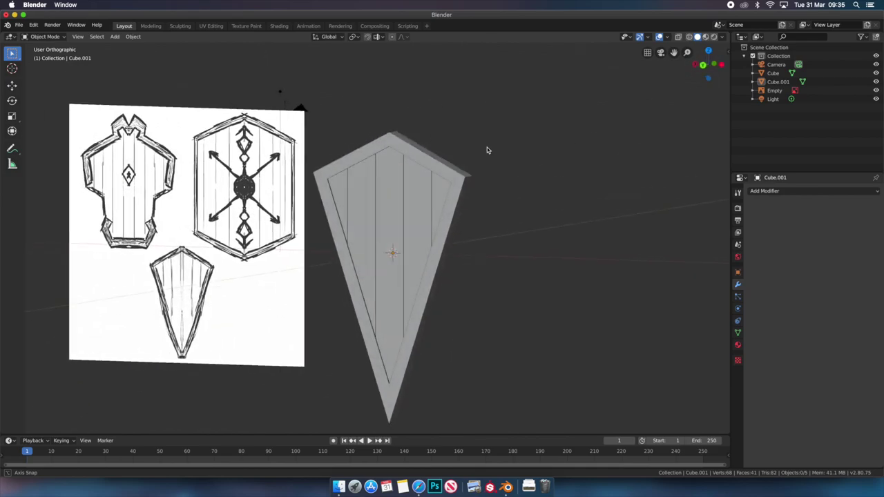
Add a Bevel modifier to the shield rim and smooth-shade it
key(KP_1)
click(765, 191)
click(698, 229)
mouse_move(484, 241)
middle_down()
mouse_move(441, 249)
mouse_move(489, 245)
middle_up()
scroll(488, 245, up, 2)
right_click(488, 245)
click(525, 272)
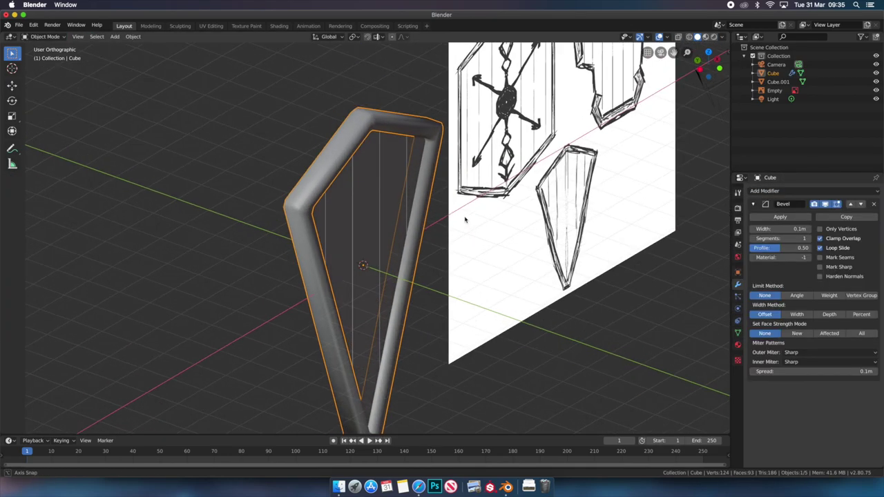
From the back view, add a cube and flatten it into a thin block
middle_drag(525, 272, 467, 221)
key(ctrl+KP_1)
key(shift+a)
click(601, 242)
key(s)
key(shift+z)
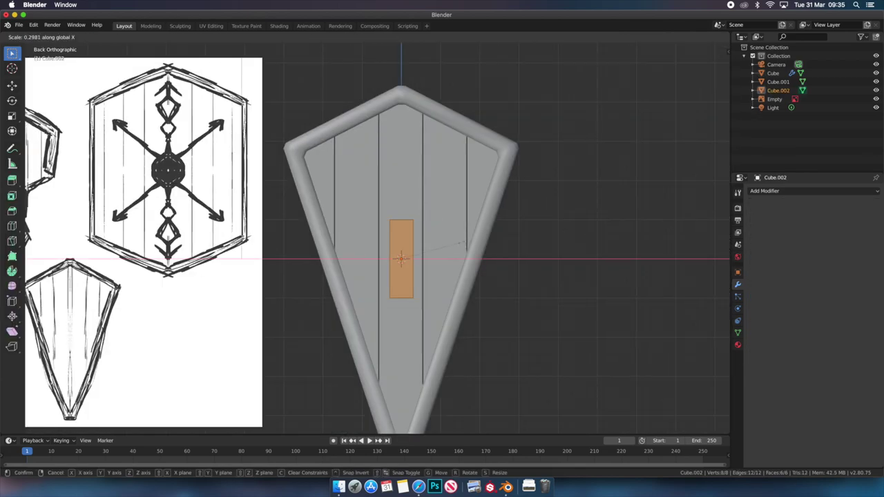
middle_drag(442, 249, 414, 242)
key(g)
key(y)
click(411, 242)
Thin the block in depth and raise it into place as a handle mount
key(s)
key(y)
click(392, 261)
key(g)
key(y)
click(469, 228)
key(g)
key(z)
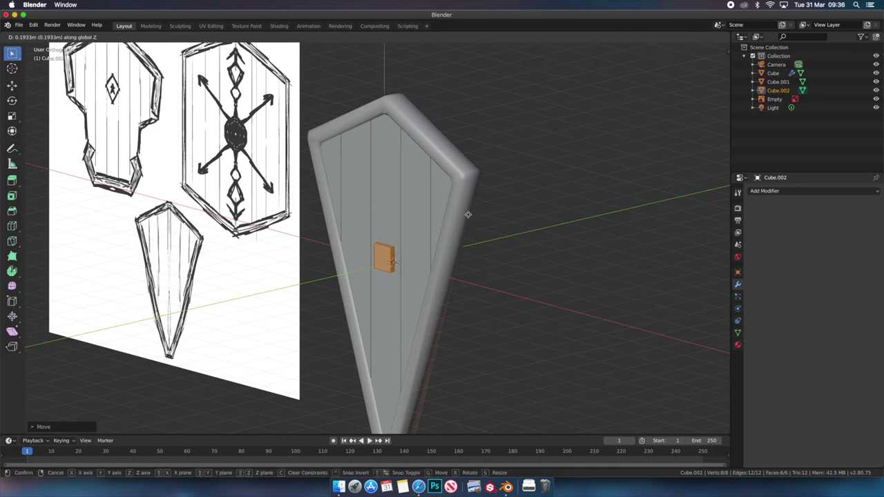
click(468, 140)
Duplicate the block sideways to create the second handle mount
key(shift+d)
key(x)
click(469, 154)
key(Tab)
mouse_move(469, 226)
middle_down()
mouse_move(457, 234)
mouse_move(525, 235)
middle_up()
key(shift+d)
key(y)
click(456, 231)
Add another cube and scale it into a thin trial plate
key(Tab)
key(shift+a)
click(532, 243)
key(Tab)
key(g)
key(Return)
key(s)
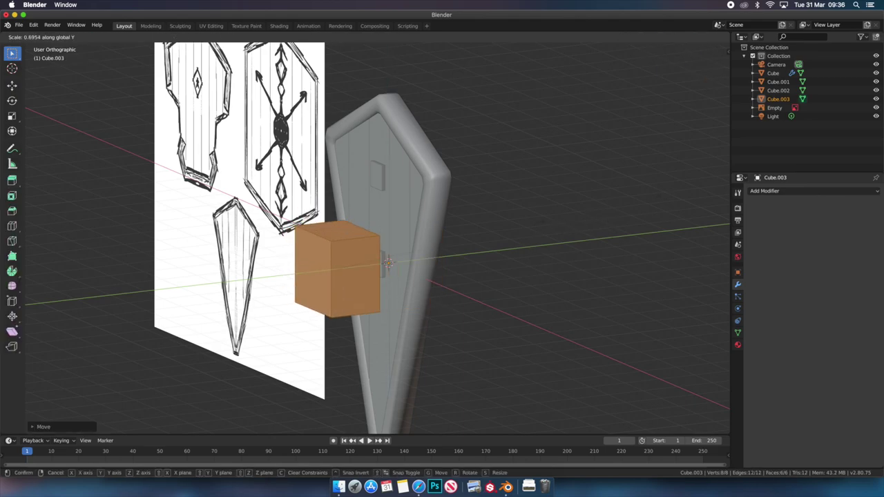
key(x)
click(340, 261)
key(Return)
Position the trial plate vertically and in depth between the two mounts
key(KP_1)
key(ctrl+KP_1)
key(g)
click(447, 259)
scroll(448, 216, up, 3)
middle_drag(448, 215, 358, 234)
key(g)
key(y)
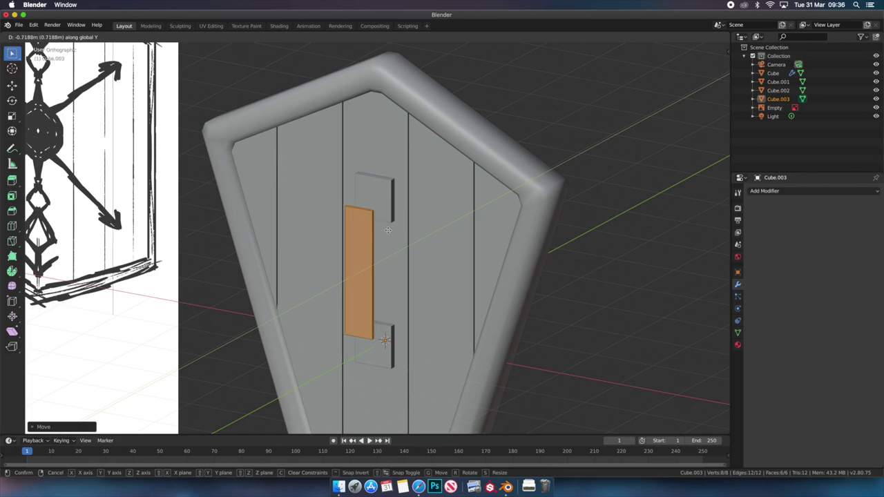
key(Escape)
Delete the trial plate and add a mesh cylinder in its place
key(Tab)
scroll(388, 230, down, 2)
key(Delete)
key(shift+a)
click(453, 258)
Shrink the cylinder and select its end face
key(s)
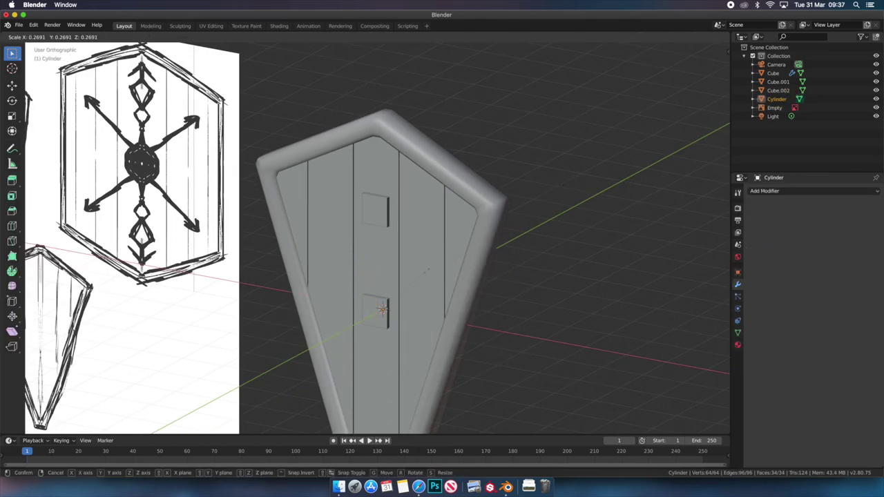
key(s)
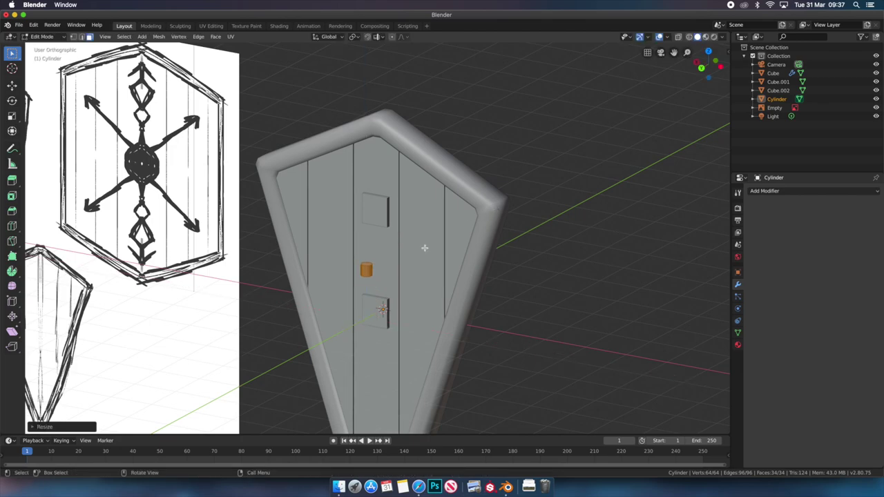
key(KP_7)
click(403, 258)
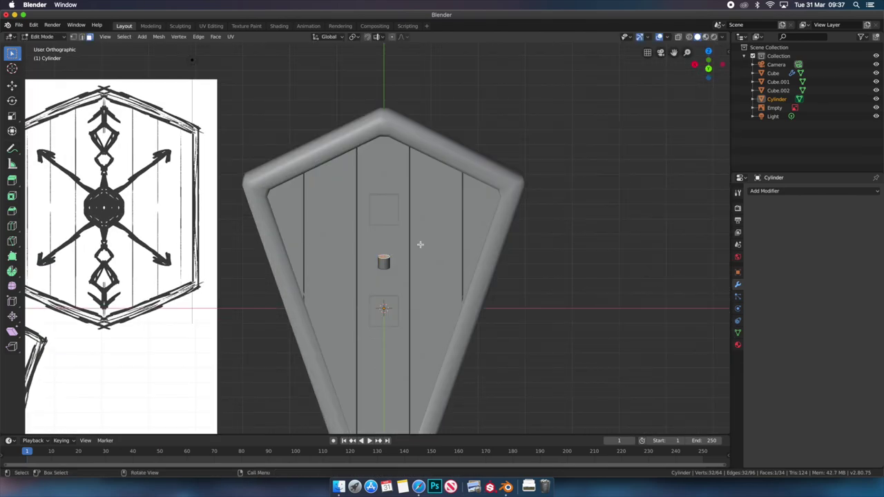
key(ctrl+KP_1)
middle_drag(393, 262, 387, 221)
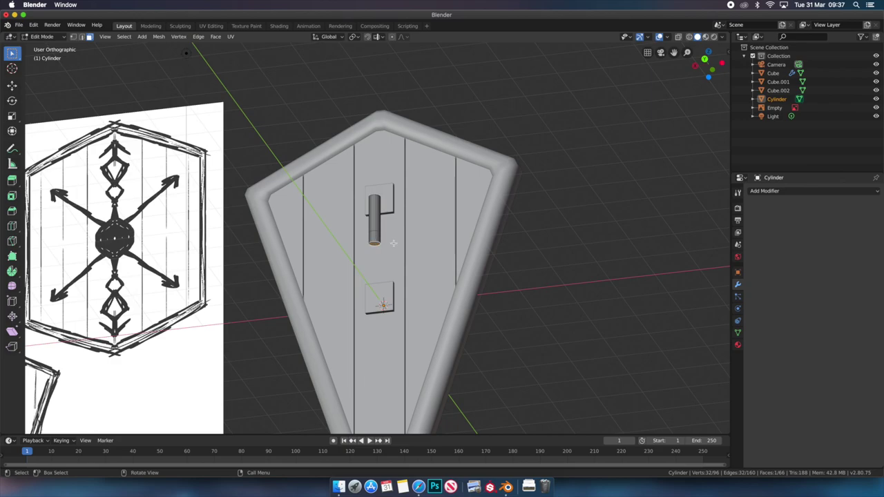
scroll(387, 221, up, 4)
Extrude the end face upward and rotate it into the bent top of the handle
key(e)
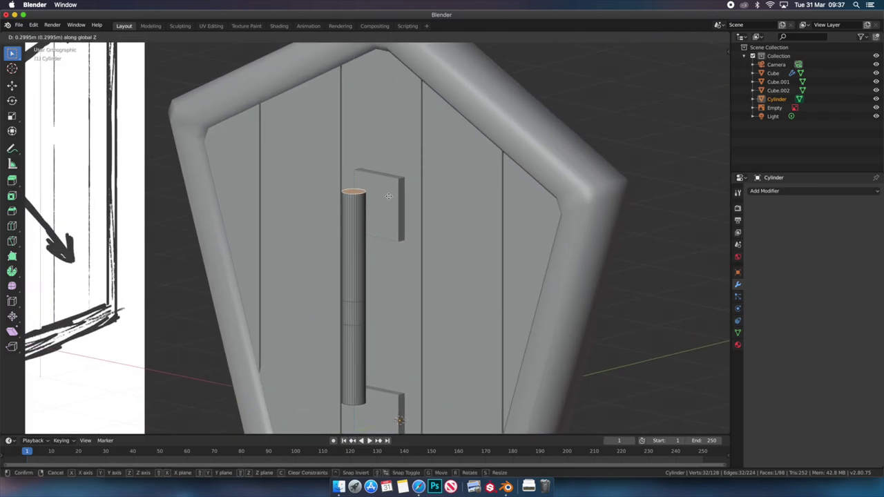
click(389, 196)
key(KP_3)
key(r)
click(500, 173)
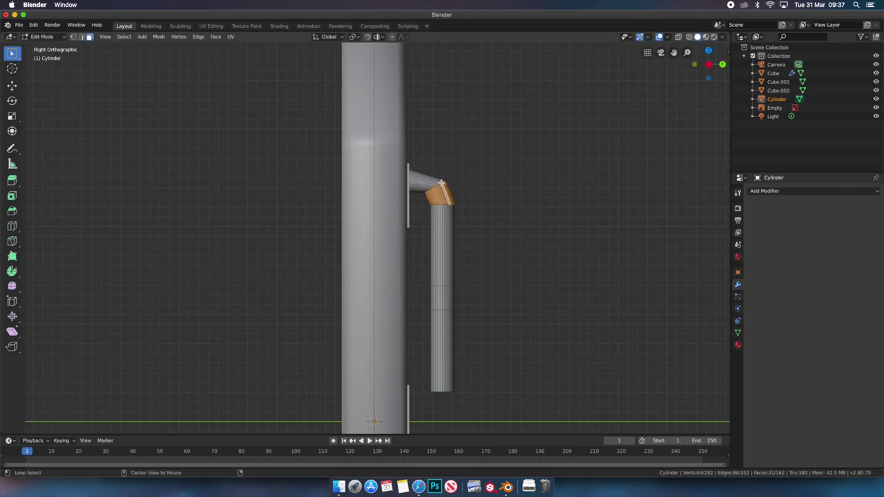
scroll(442, 217, up, 1)
scroll(442, 217, up, 2)
click(469, 208)
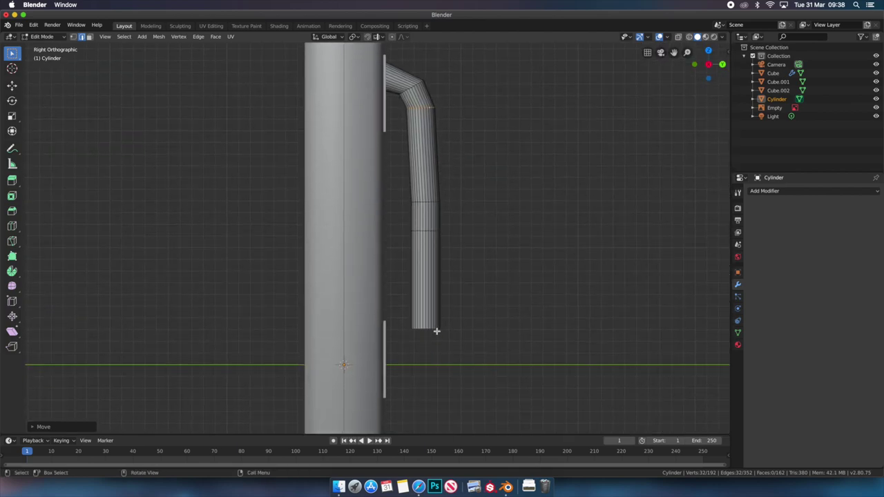
middle_drag(437, 332, 129, 82)
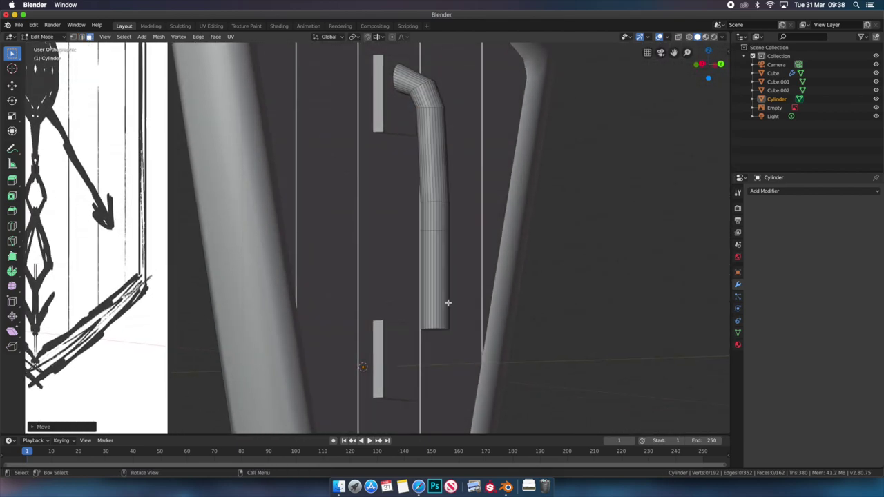
click(461, 332)
Flatten and reposition the handle's lower end
key(KP_3)
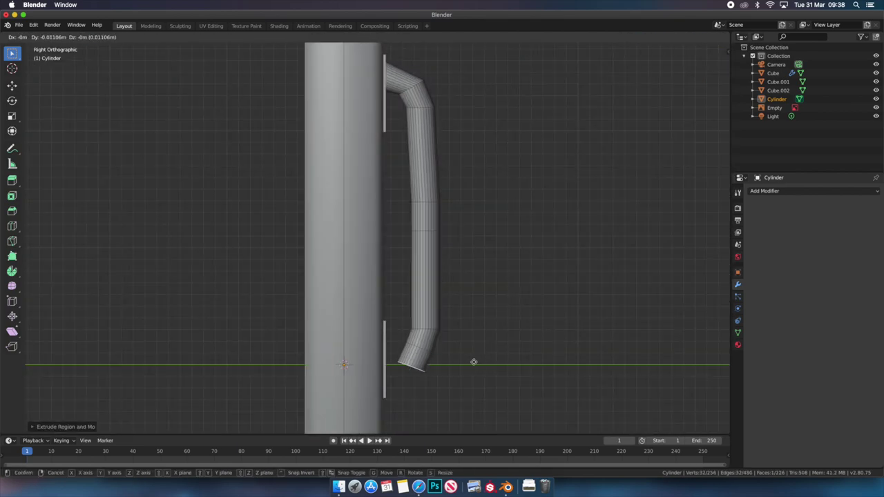
key(r)
click(403, 401)
key(g)
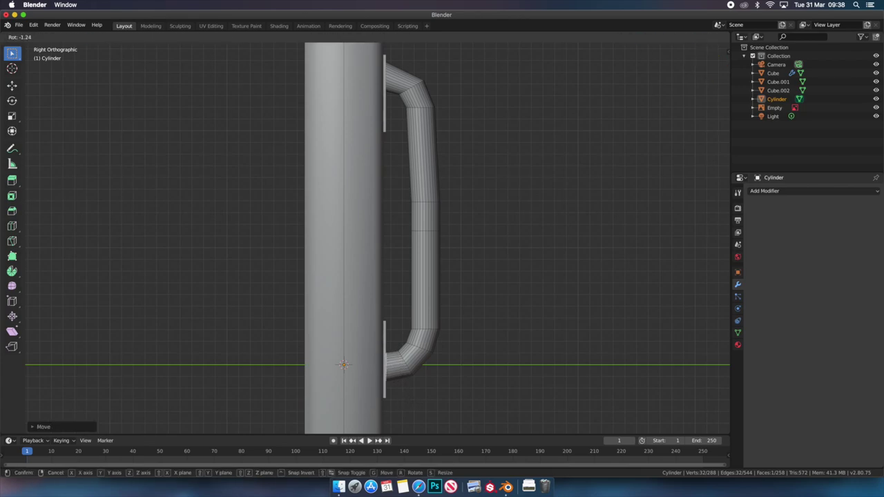
key(Return)
key(Tab)
middle_drag(415, 207, 446, 184)
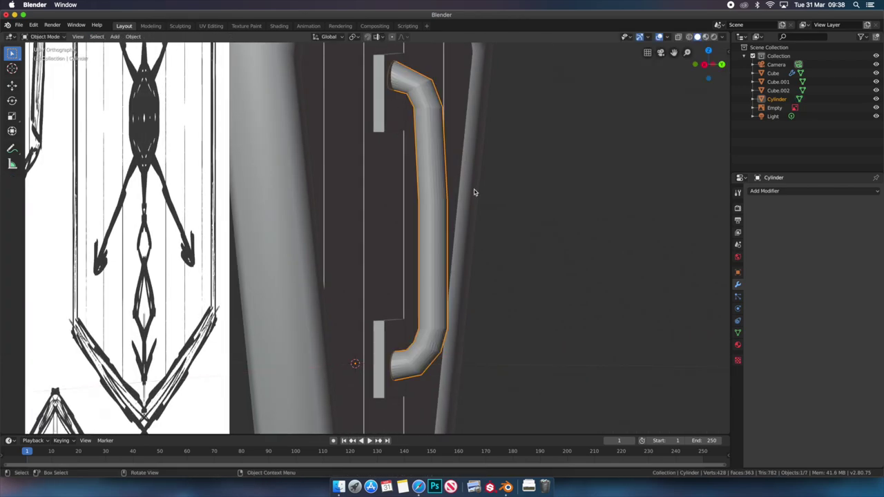
Move the whole handle mesh vertically to fit between the mounts
key(Tab)
key(g)
key(z)
key(Return)
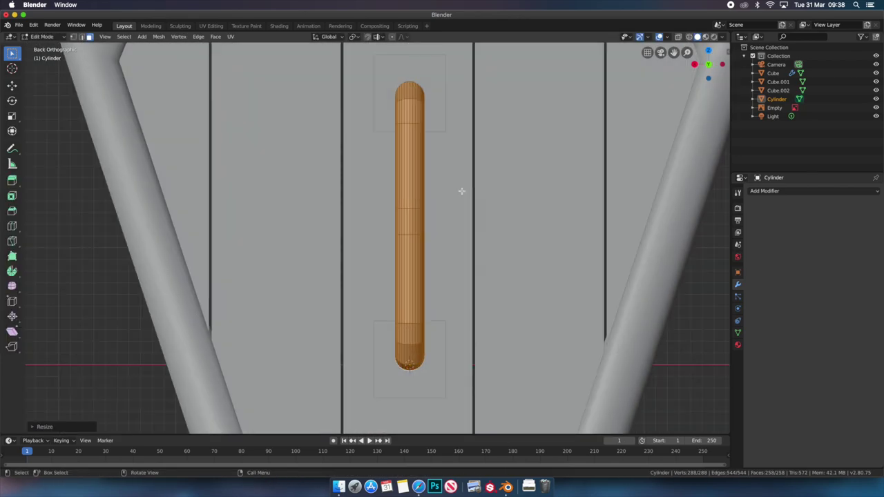
mouse_move(460, 191)
middle_down()
mouse_move(432, 205)
mouse_move(441, 220)
mouse_move(414, 208)
middle_up()
key(Tab)
Apply Shade Smooth to the shield body and the plank piece
click(402, 202)
scroll(403, 202, up, 2)
key(F3)
text(shade smooth)
key(Return)
mouse_move(405, 227)
middle_down()
mouse_move(461, 168)
mouse_move(378, 209)
middle_up()
click(461, 168)
key(F3)
key(Return)
Join the handle pieces into the shield object with Ctrl+J
click(377, 208)
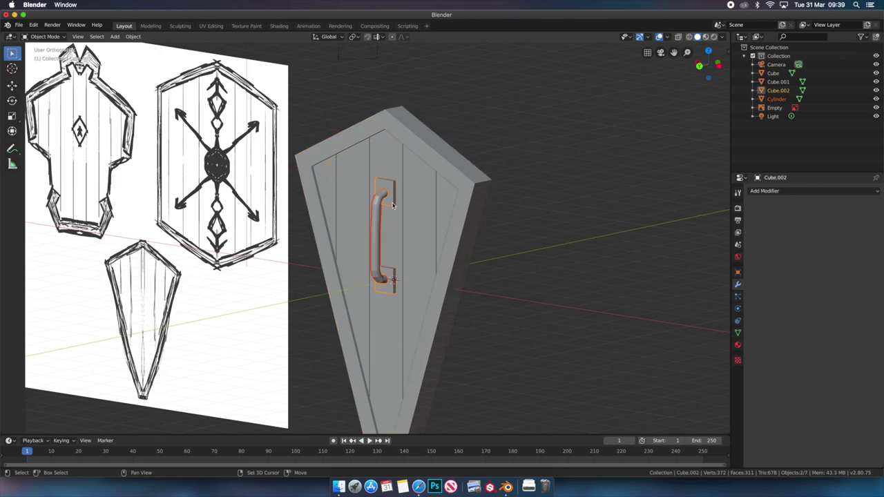
middle_drag(450, 168, 401, 207)
key(F3)
key(Return)
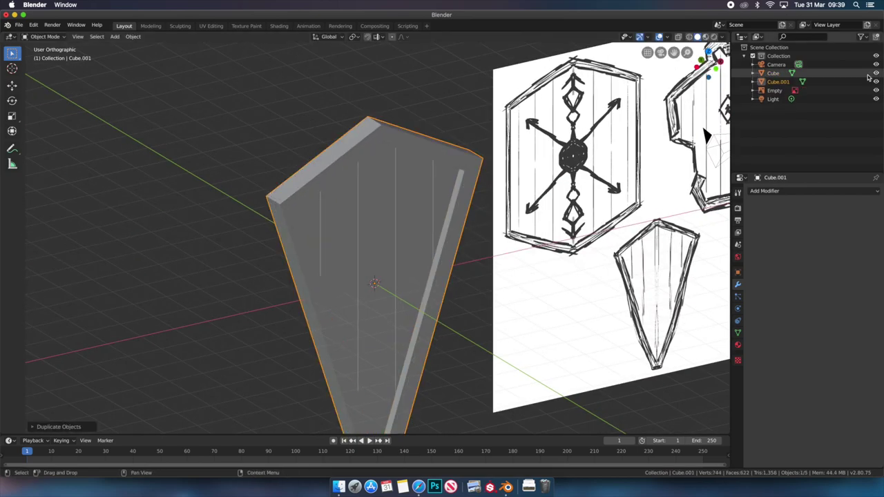
mouse_move(456, 212)
middle_down()
mouse_move(648, 96)
mouse_move(431, 212)
middle_up()
key(n)
key(F3)
key(Return)
Select the plank faces and give them a new brown Wood material
click(19, 25)
click(260, 104)
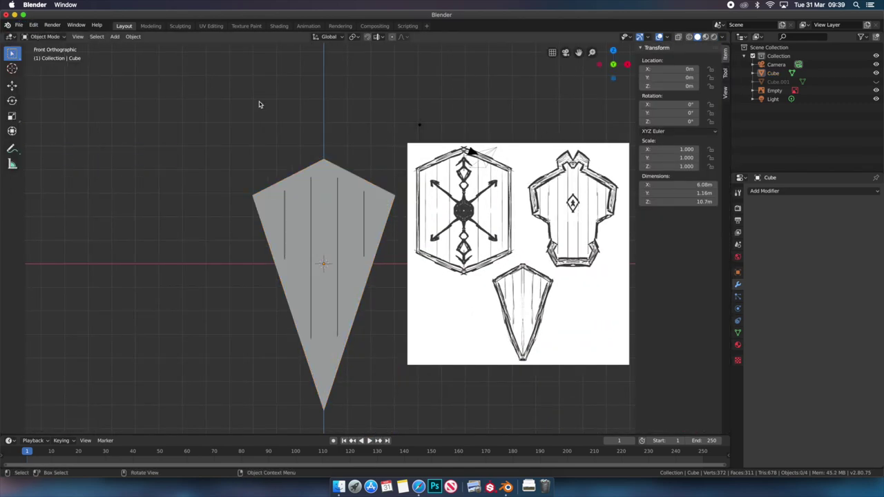
key(Tab)
scroll(312, 185, up, 2)
key(l)
click(738, 345)
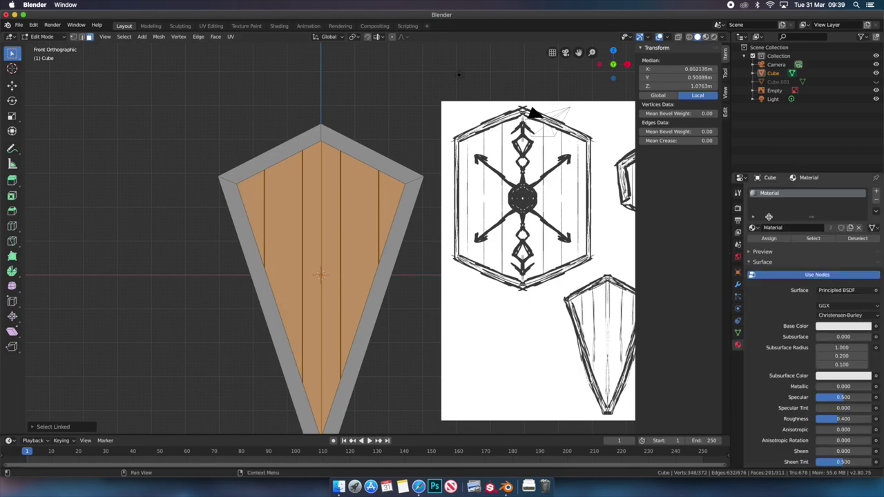
click(876, 194)
click(788, 245)
text(Wood)
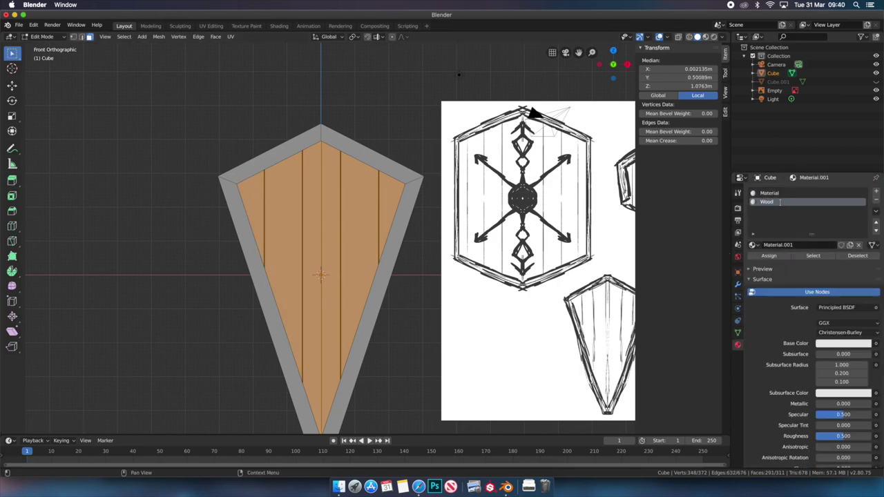
click(842, 343)
click(837, 235)
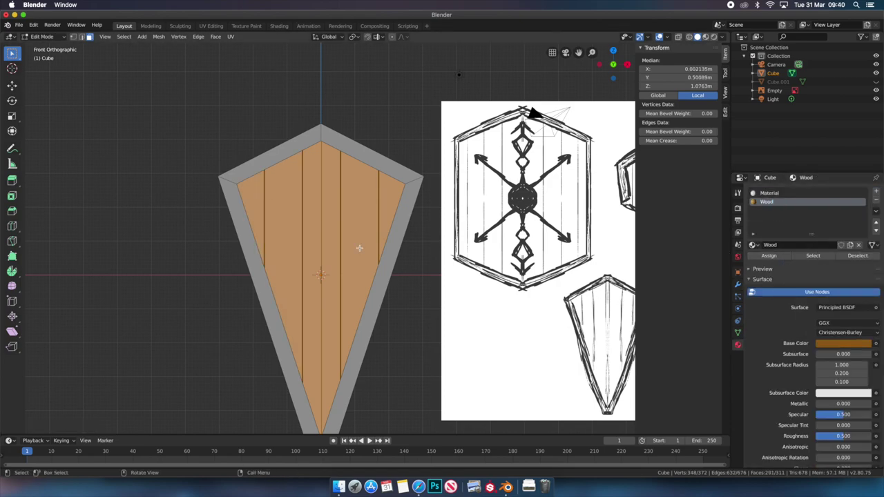
Select the rim faces and give them a green Metal material
click(705, 36)
key(alt+a)
key(l)
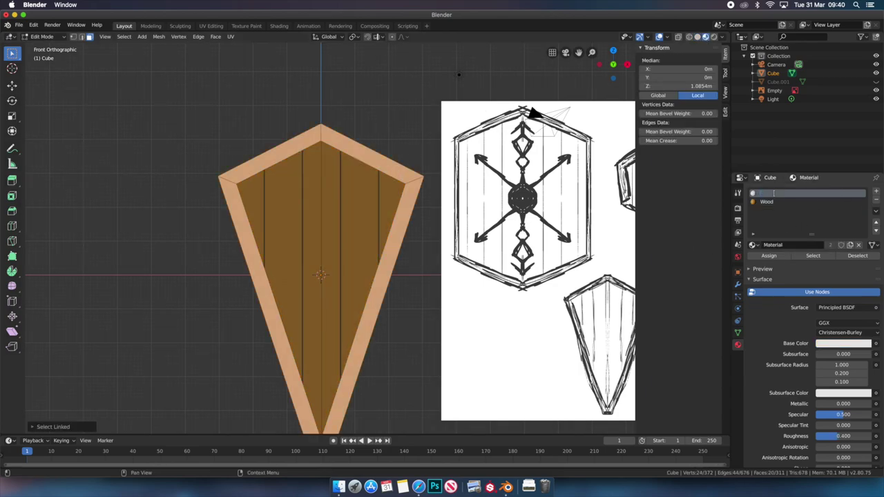
click(807, 193)
text(Metal)
click(842, 344)
click(801, 238)
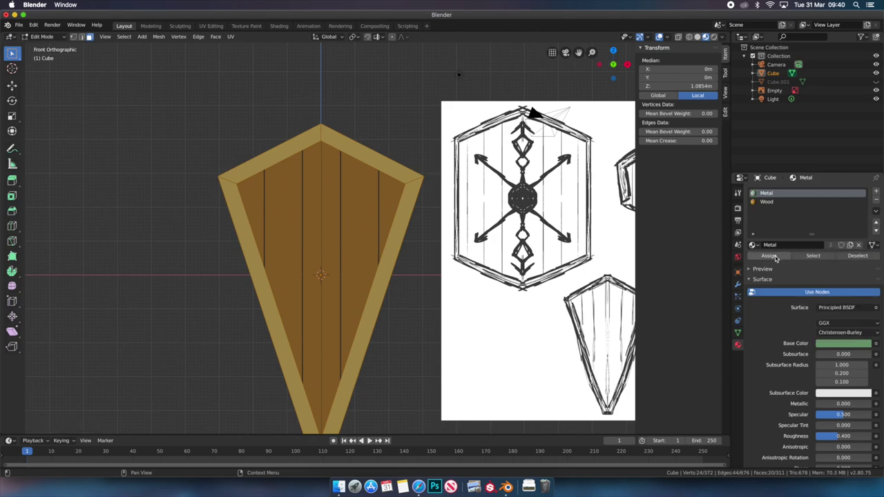
mouse_move(533, 112)
middle_down()
mouse_move(339, 207)
mouse_move(386, 255)
mouse_move(340, 204)
middle_up()
key(l)
key(l)
key(l)
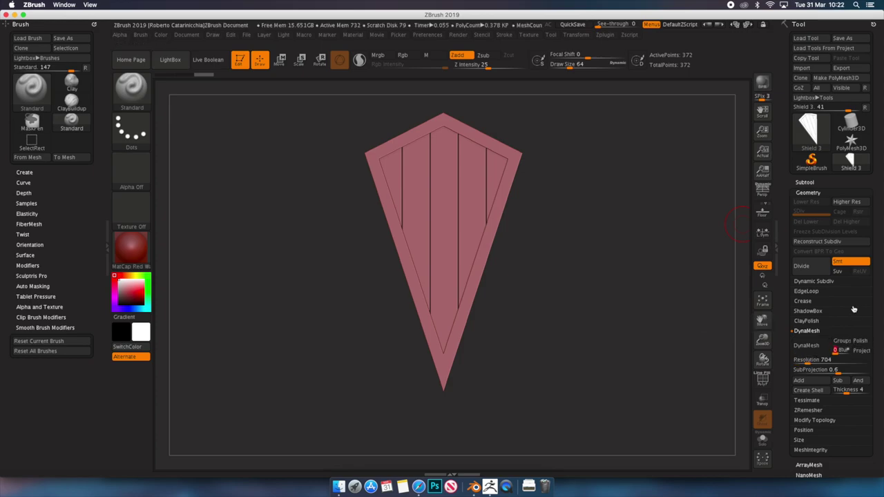
Remesh the shield with DynaMesh at Resolution 704 and frame it front-on
click(806, 345)
alt+drag(509, 236, 603, 279)
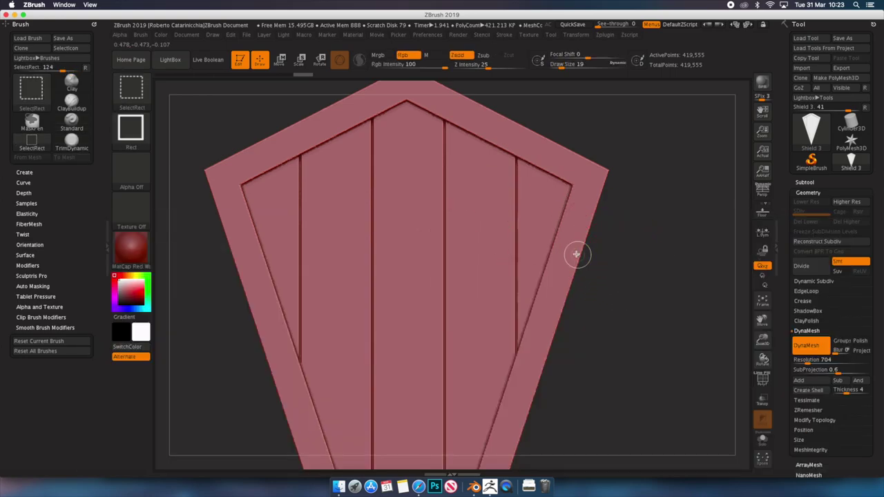
mouse_move(582, 279)
mouse_down()
mouse_move(514, 331)
mouse_move(519, 351)
mouse_move(576, 197)
mouse_move(603, 155)
mouse_move(668, 200)
mouse_up()
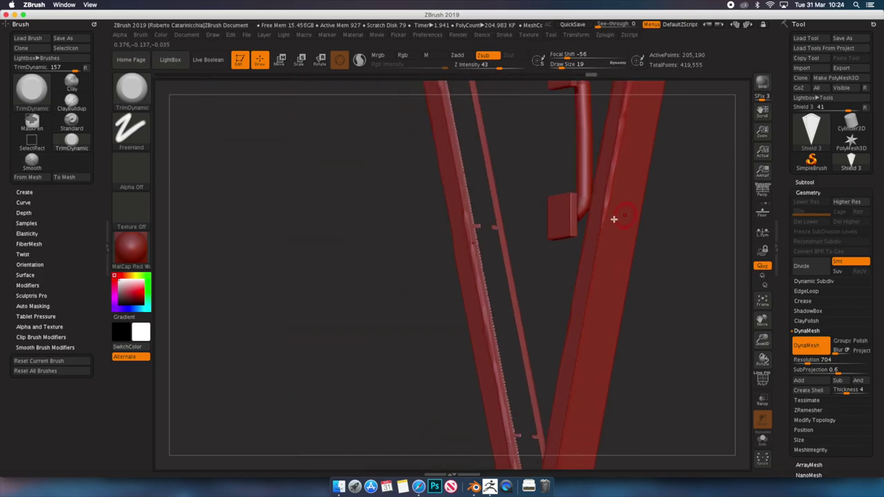
mouse_move(573, 368)
mouse_down()
mouse_move(640, 332)
mouse_move(643, 316)
mouse_move(523, 400)
mouse_move(601, 435)
mouse_move(539, 310)
mouse_move(557, 270)
mouse_move(580, 316)
mouse_move(621, 278)
mouse_move(634, 252)
mouse_up()
Trim the rim and handle edges with the TrimDynamic brush at Draw Size 17
key(s)
mouse_move(634, 252)
mouse_down()
mouse_move(608, 263)
mouse_move(472, 269)
mouse_move(332, 316)
mouse_move(493, 310)
mouse_move(523, 332)
mouse_move(521, 254)
mouse_move(495, 339)
mouse_move(507, 322)
mouse_move(527, 395)
mouse_move(493, 352)
mouse_move(525, 270)
mouse_move(572, 322)
mouse_move(481, 235)
mouse_move(578, 298)
mouse_up()
mouse_move(507, 236)
mouse_down()
mouse_move(509, 148)
mouse_move(462, 292)
mouse_move(600, 265)
mouse_move(485, 364)
mouse_move(525, 172)
mouse_move(449, 242)
mouse_move(432, 322)
mouse_move(415, 282)
mouse_move(460, 319)
mouse_move(458, 253)
mouse_move(421, 182)
mouse_move(491, 257)
mouse_move(428, 182)
mouse_move(404, 203)
mouse_move(449, 367)
mouse_move(484, 315)
mouse_move(452, 221)
mouse_move(361, 224)
mouse_move(262, 266)
mouse_up()
mouse_move(403, 160)
mouse_down()
mouse_move(507, 168)
mouse_move(508, 282)
mouse_move(598, 230)
mouse_move(422, 253)
mouse_up()
Switch to the DamStandard brush and set its size
key(b)
key(d)
key(s)
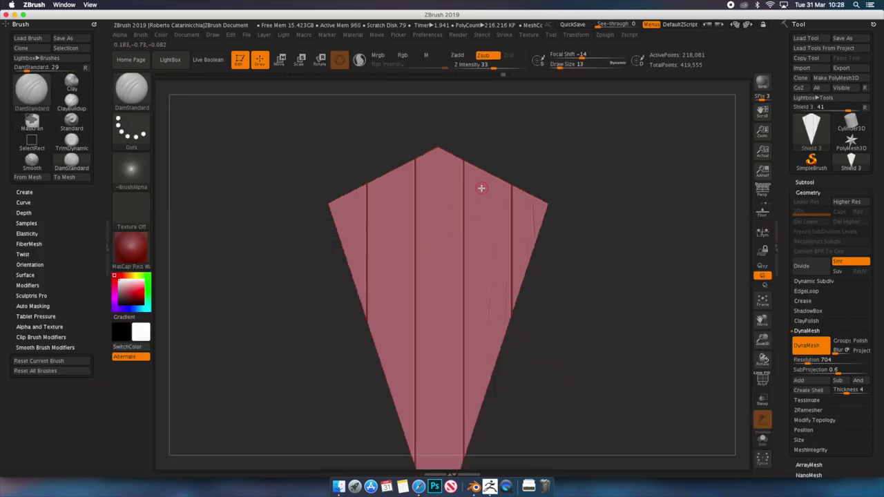
Set Z Intensity to 17 and scrub back and forth through the sculpt history
click(482, 66)
drag(531, 74, 484, 73)
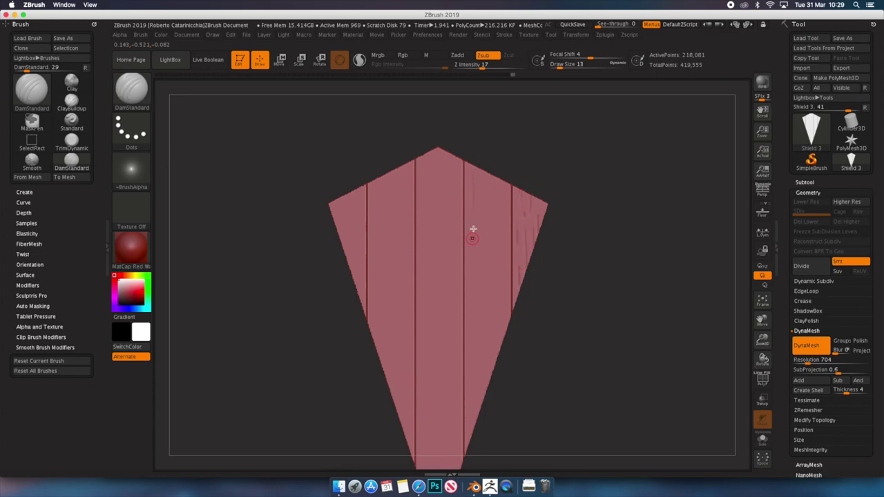
key(ctrl+z)
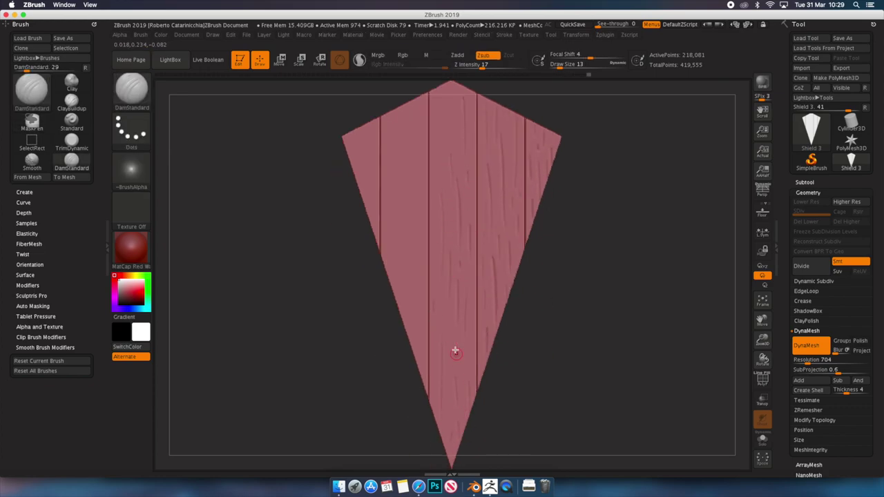
key(ctrl+shift+z)
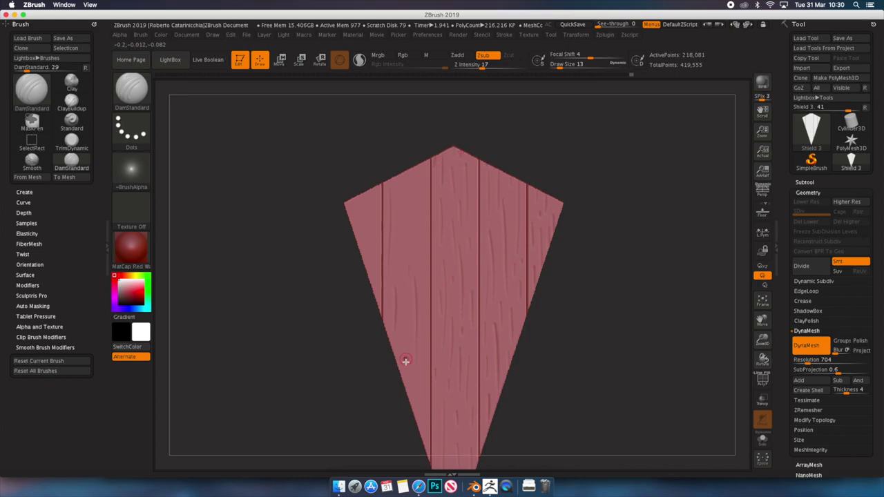
key(ctrl+shift+z)
Switch to the TrimDynamic brush, step back to the plain plank state, and open the brush library
key(b)
key(t)
key(d)
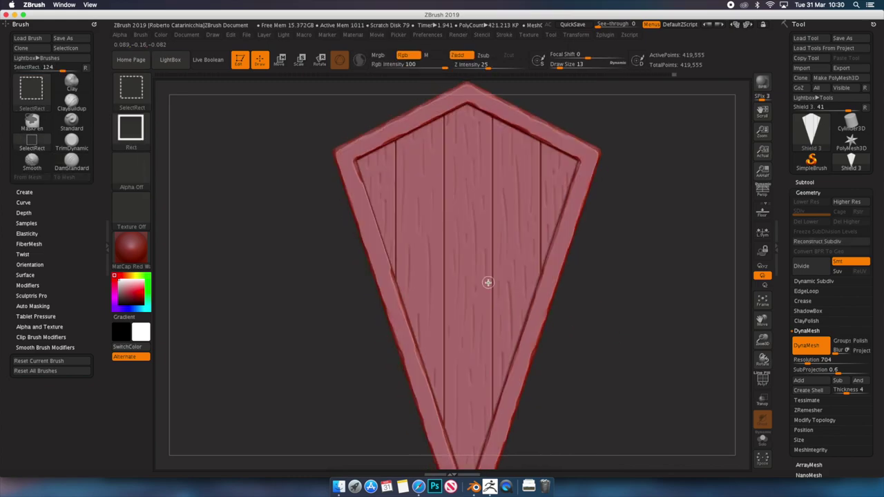
key(ctrl+shift+z)
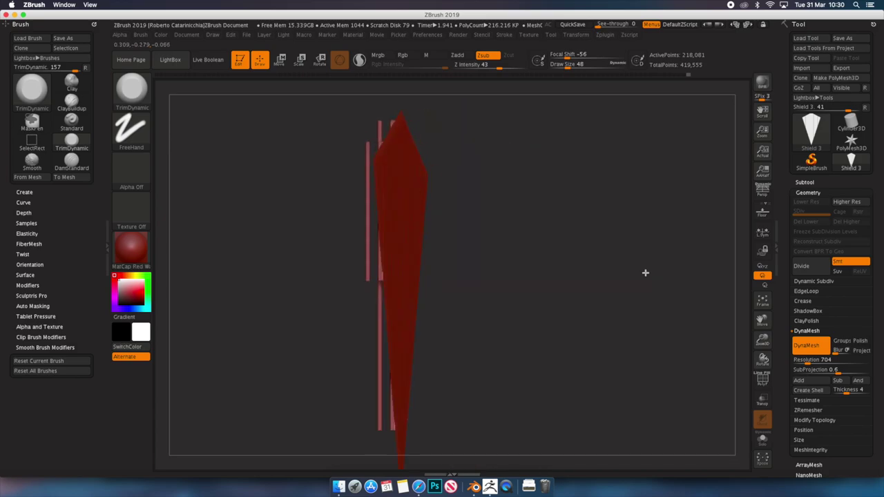
key(ctrl+shift+z)
key(ctrl+z)
key(ctrl+z)
key(b)
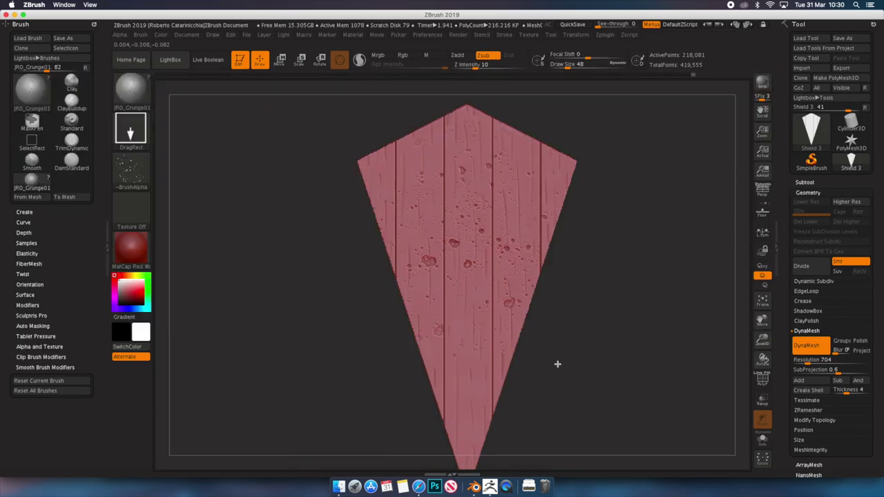
Pick the JRO_Grunge02 brush, then undo its grunge detail on the planks
key(b)
click(239, 211)
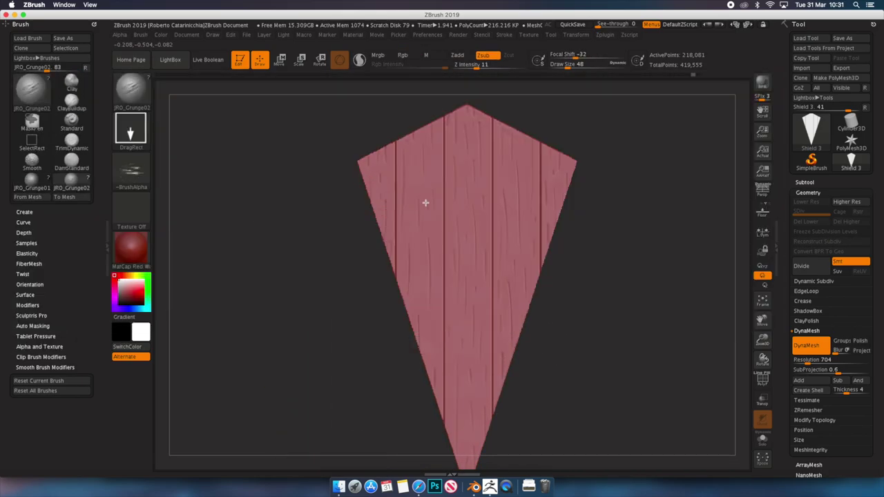
key(ctrl+z)
key(ctrl+z)
key(ctrl+shift+z)
key(ctrl+z)
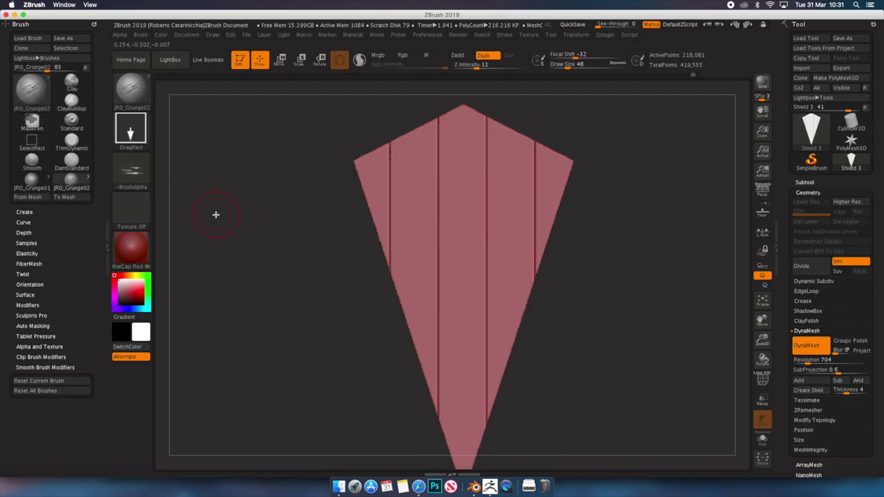
Switch to DamStandard, adjust the draw size, then use TrimDynamic in subtract mode
click(71, 168)
key(b)
key(s)
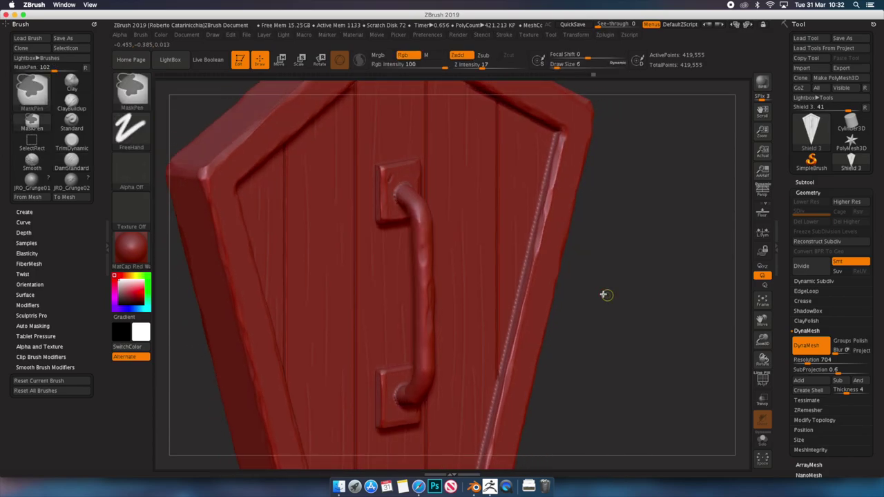
key(alt)
Frame the shield, inspect its side and top edge, return to a front view, and start baking
key(f)
drag(590, 253, 490, 254)
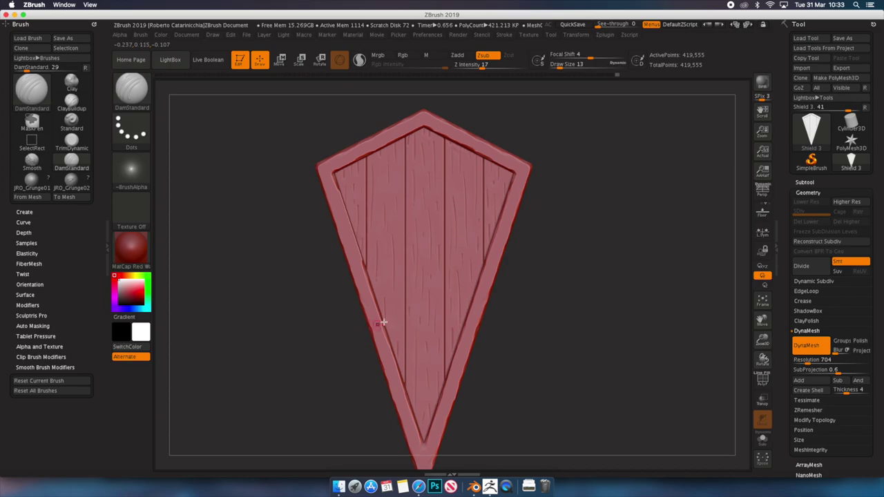
mouse_move(320, 154)
mouse_down()
mouse_move(486, 232)
mouse_move(468, 347)
mouse_up()
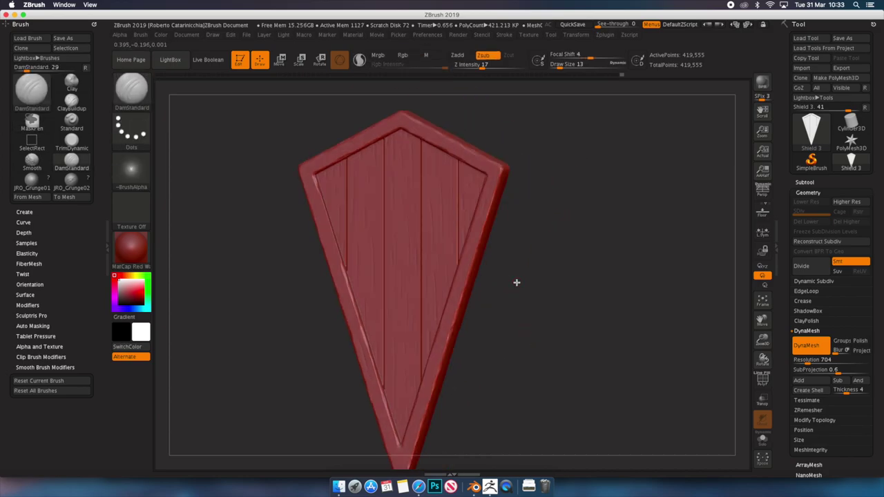
alt+drag(517, 284, 542, 262)
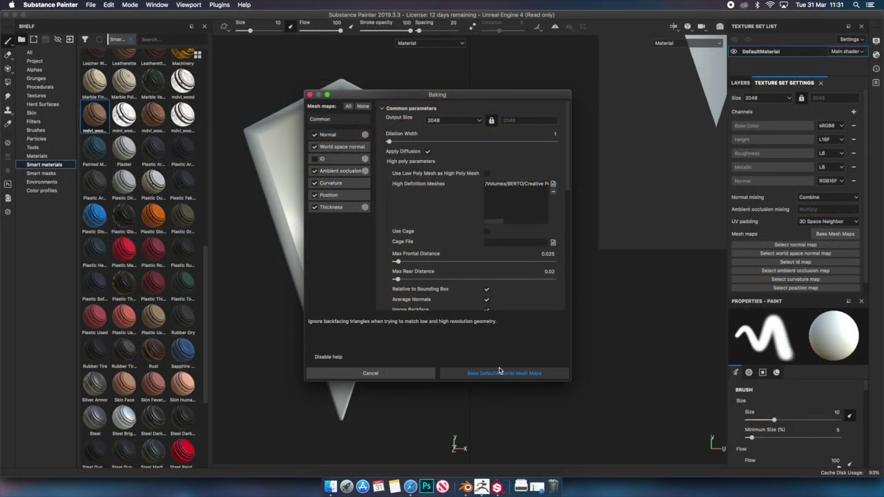
click(500, 371)
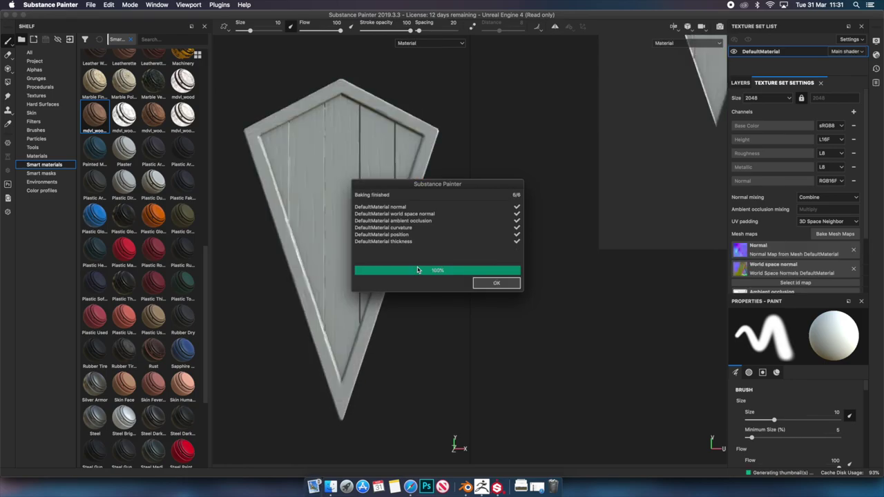
Close the bake report and apply the mdvi_wood_fine smart material to the whole shield
key(Return)
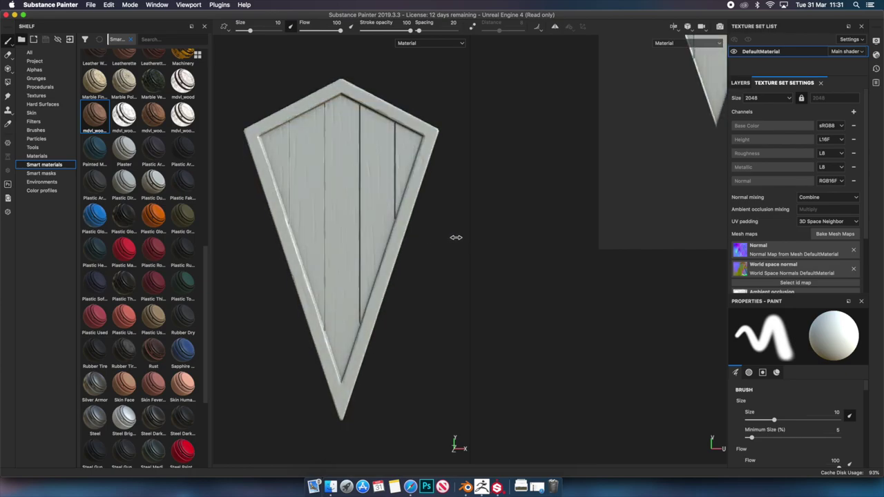
drag(95, 116, 346, 151)
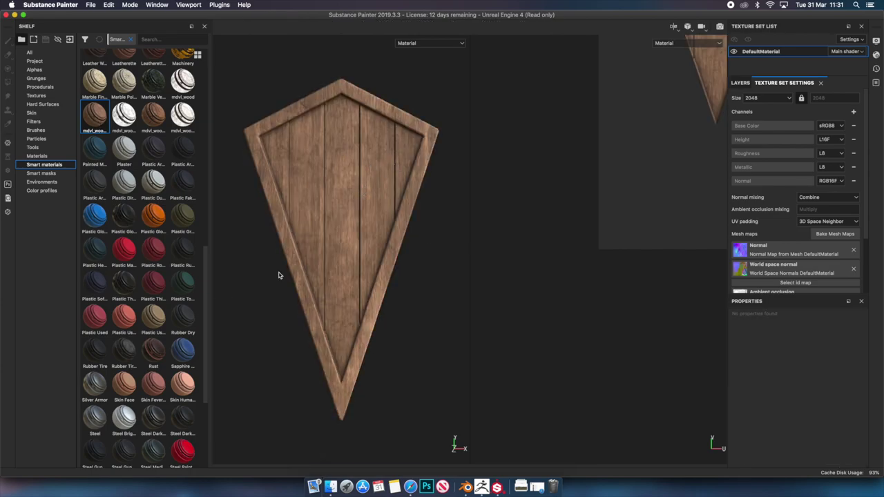
click(740, 83)
scroll(196, 287, up, 2)
scroll(116, 145, up, 5)
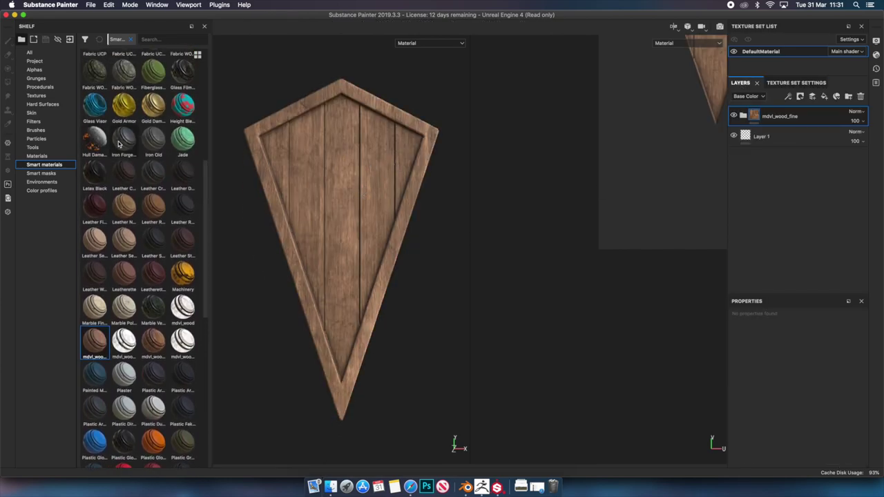
Give Iron Forged Old a black mask and polygon-fill the shield's border to reveal the iron
right_click(753, 114)
click(773, 119)
click(7, 82)
click(342, 88)
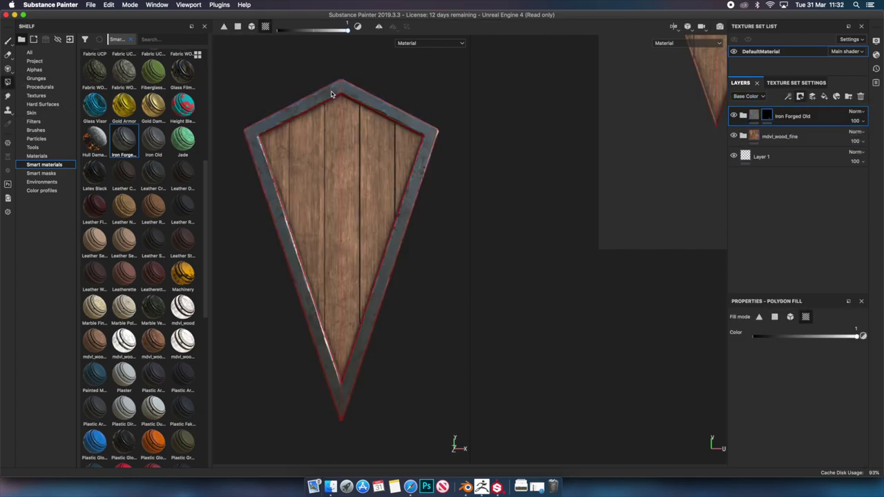
Check the iron rim from angled and frontal views, then add a fill layer above the wood
alt+drag(336, 85, 270, 131)
scroll(270, 131, up, 5)
mouse_move(350, 142)
alt+mouse_down()
mouse_move(368, 303)
mouse_move(264, 175)
mouse_move(366, 173)
mouse_move(235, 174)
mouse_move(363, 179)
mouse_move(337, 172)
alt+mouse_up()
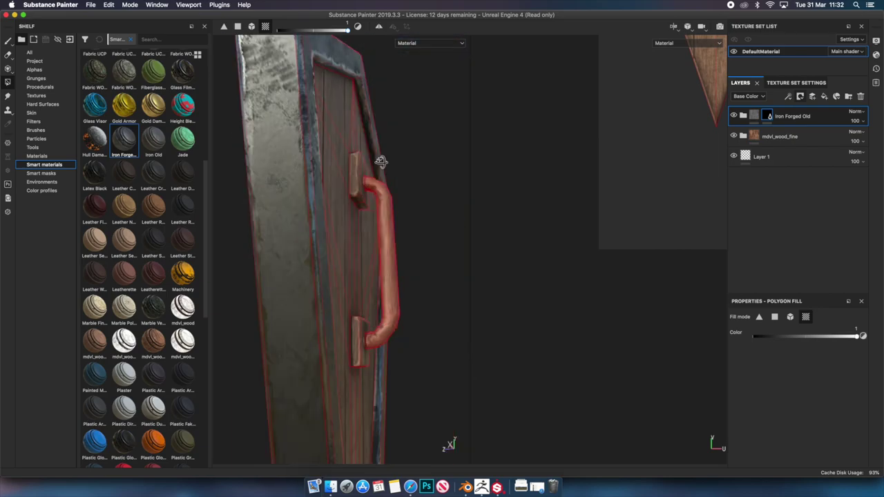
scroll(368, 303, down, 5)
key(1)
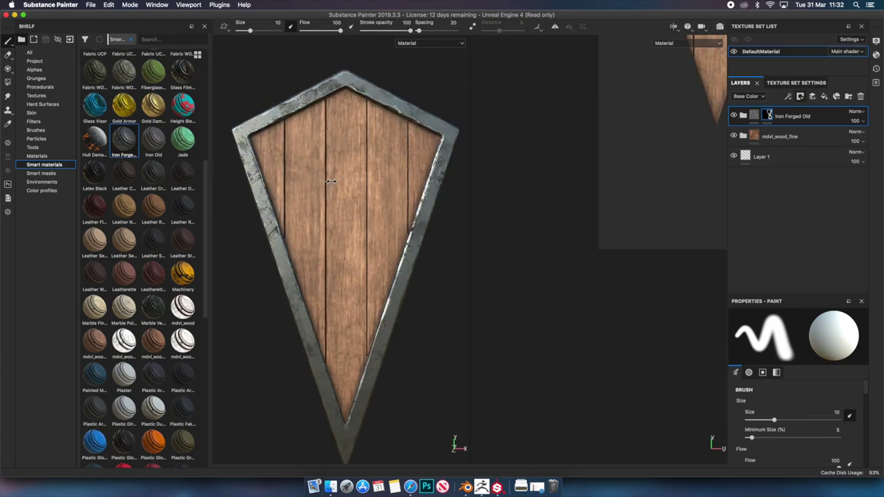
click(836, 96)
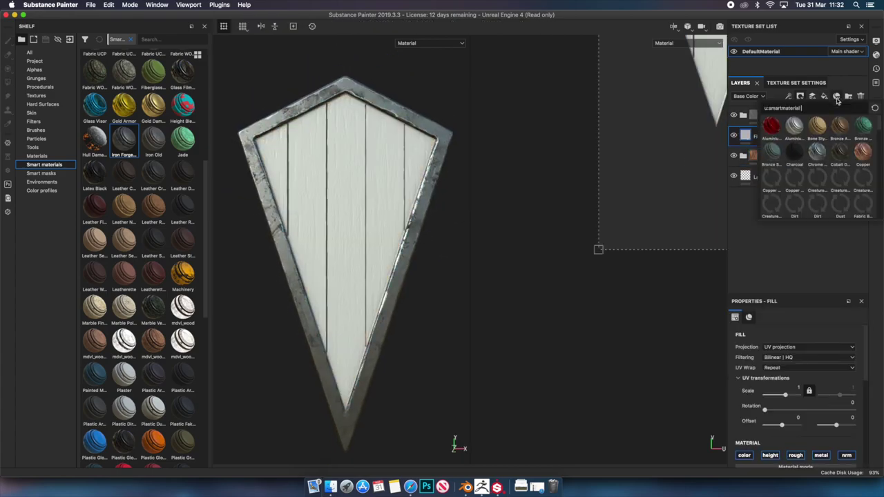
Give the fill layer a dark brown base colour and a Dirt generator mask
scroll(801, 386, down, 5)
click(808, 359)
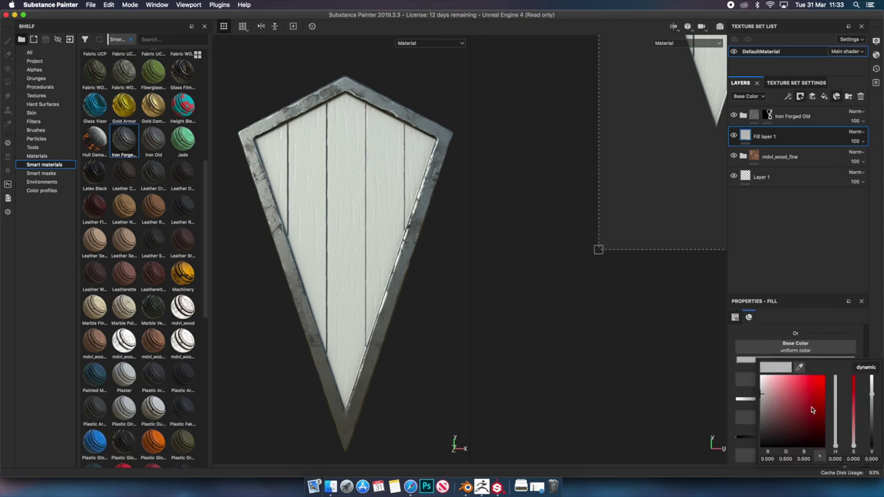
click(836, 446)
scroll(801, 401, down, 1)
click(812, 96)
click(808, 117)
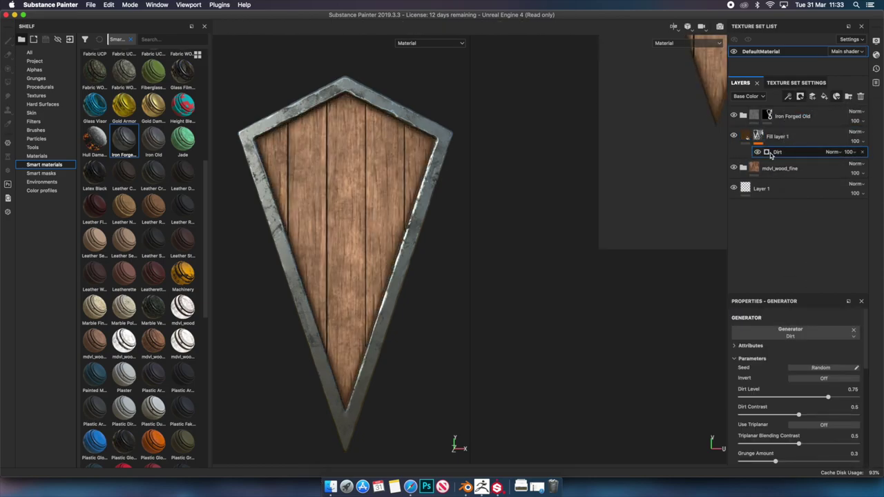
Move Fill layer 1 above Iron Forged Old, darken its brown, and inspect the grime
drag(786, 133, 780, 114)
alt+drag(366, 242, 364, 241)
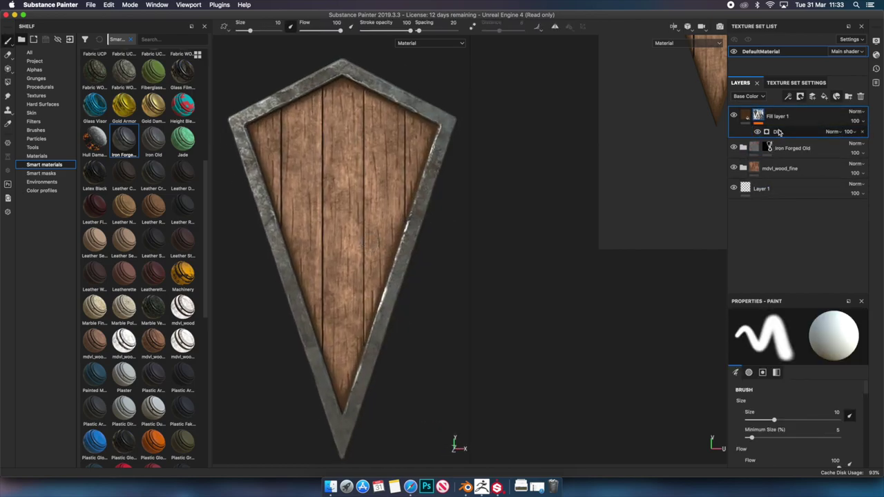
click(778, 131)
click(746, 116)
click(744, 359)
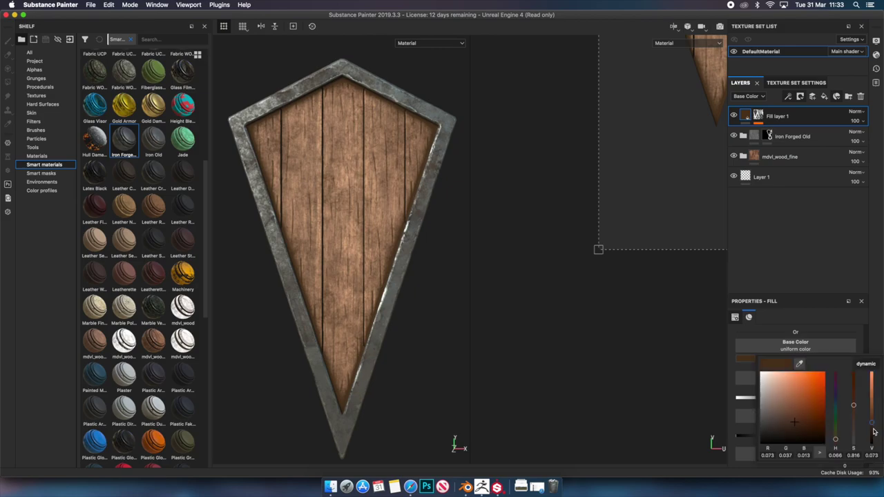
alt+drag(368, 285, 483, 306)
scroll(348, 247, down, 2)
mouse_move(349, 247)
alt+mouse_down()
mouse_move(323, 241)
mouse_move(387, 214)
mouse_move(408, 296)
alt+mouse_up()
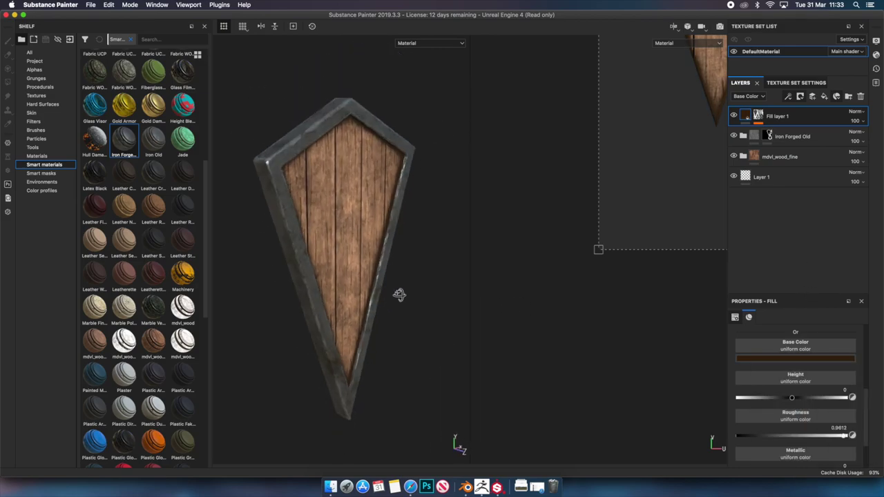